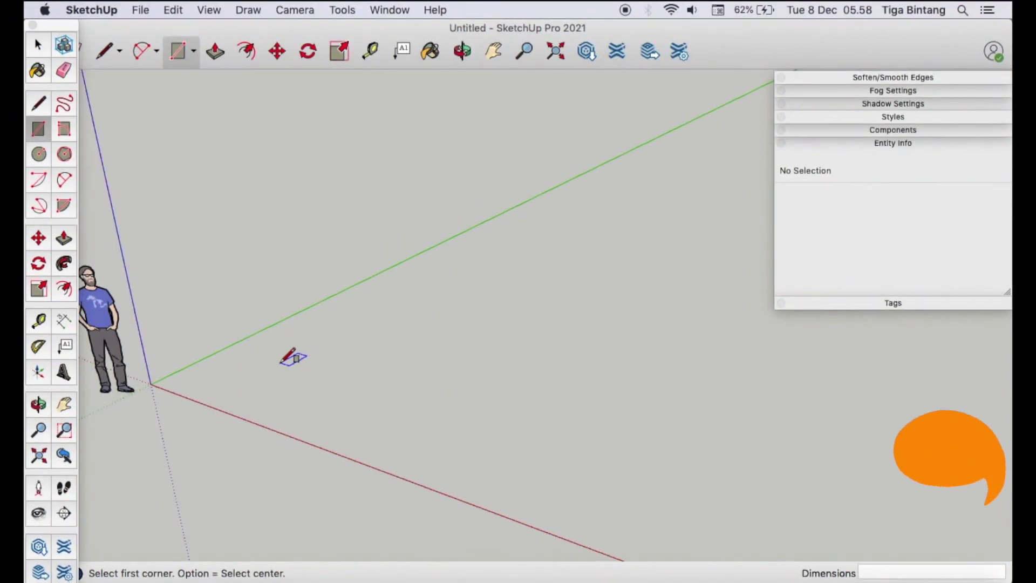
# Place the floor rectangle's first corner near the origin of the empty model
pyautogui.click(251, 362)
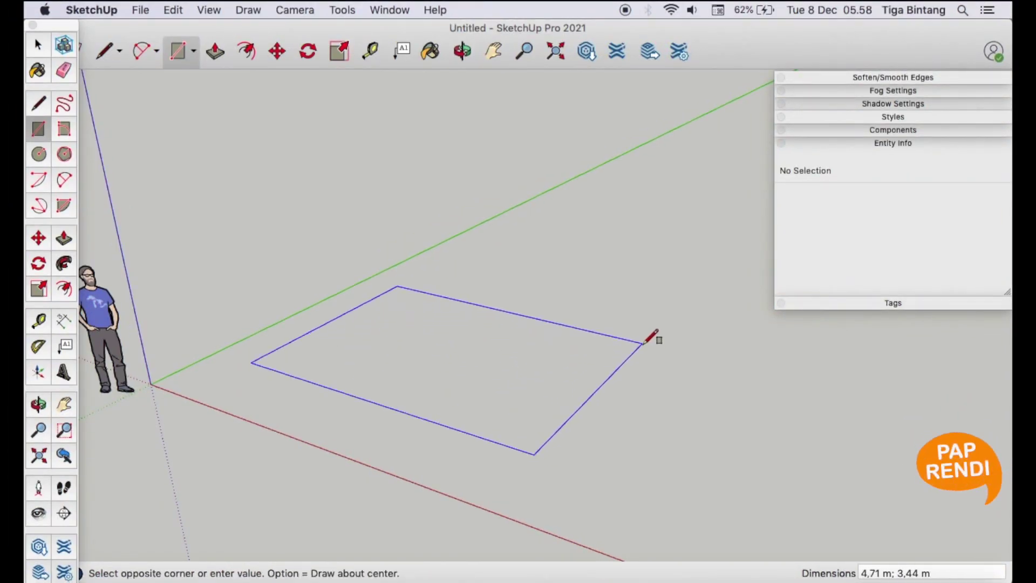
# Size the floor rectangle to 10 × 10 m and orient its face upward
pyautogui.write(';10')
pyautogui.press('Return')
pyautogui.press('o')
pyautogui.scroll(-3, 643, 343)
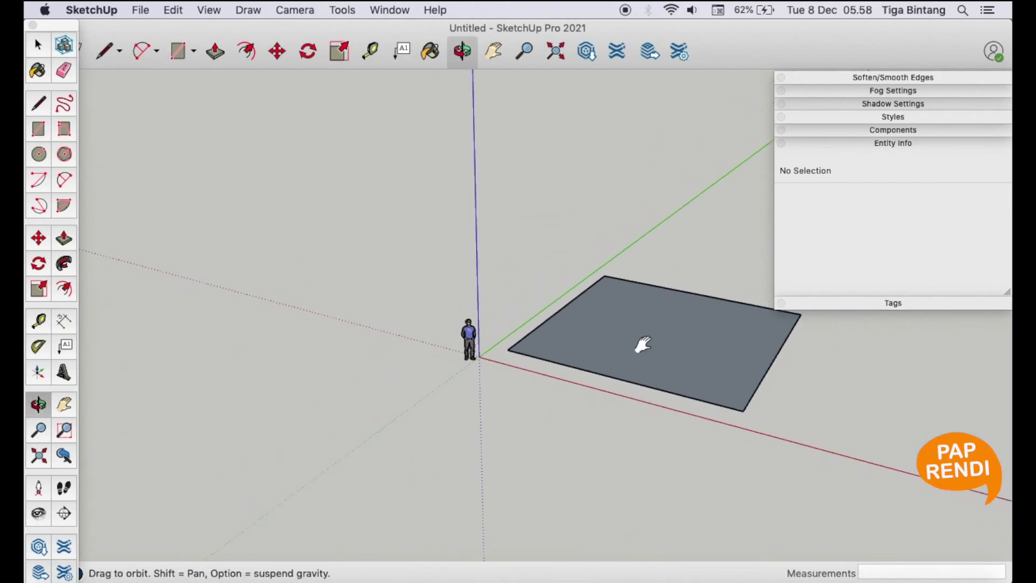
pyautogui.moveTo(638, 343); pyautogui.dragTo(511, 421)
pyautogui.press('space')
pyautogui.rightClick(511, 426)
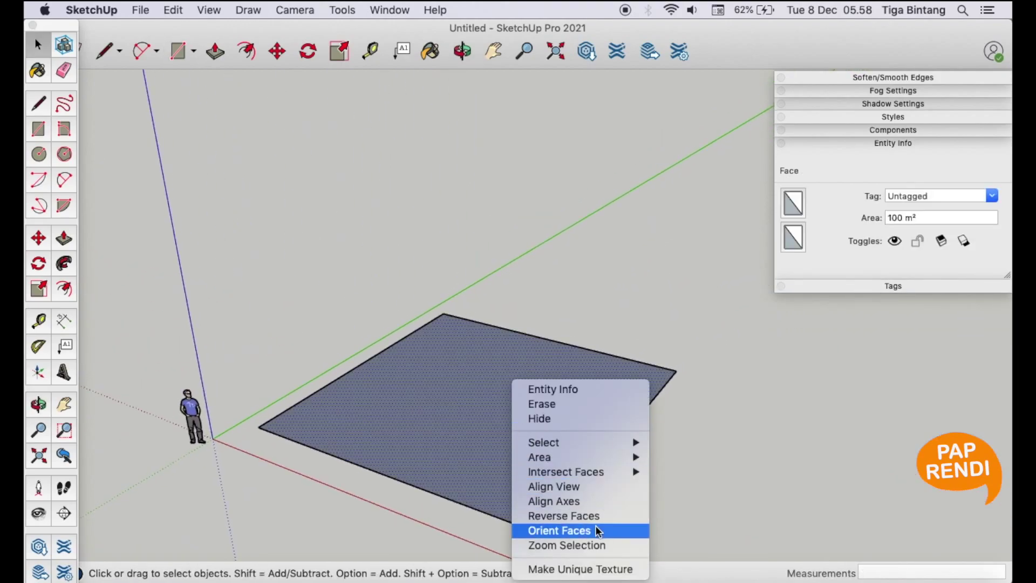
pyautogui.click(594, 529)
# Extrude the floor 4 m into a box
pyautogui.press('p')
pyautogui.click(541, 438)
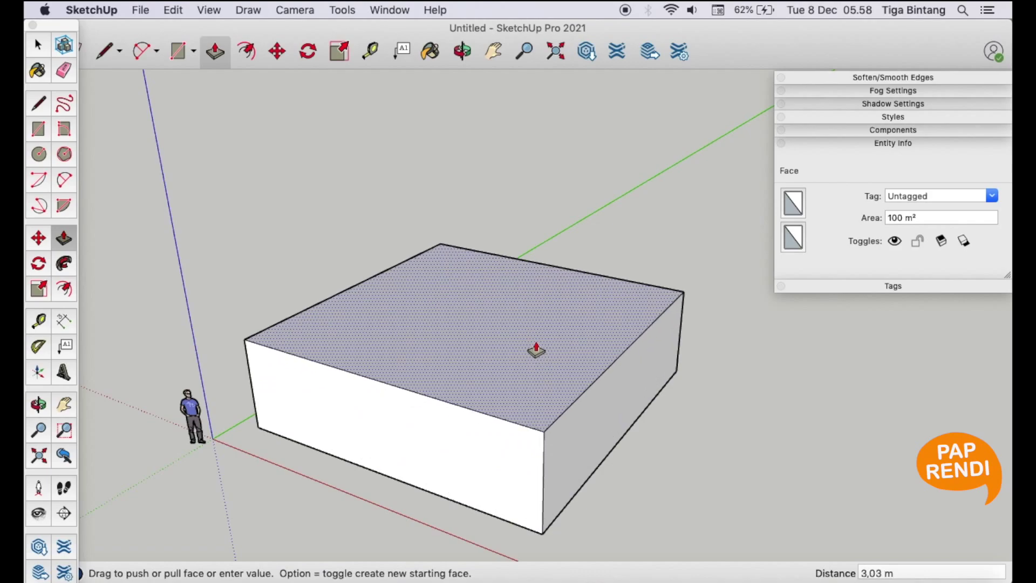
pyautogui.press('Return')
pyautogui.press('space')
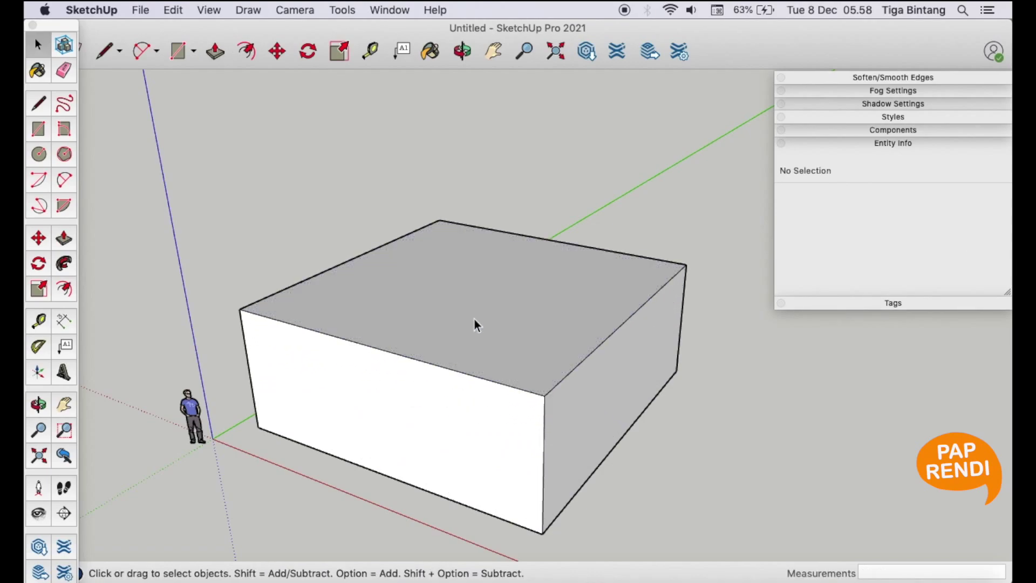
# Draw a ridge line across the top and lift it into a gable roof
pyautogui.press('l')
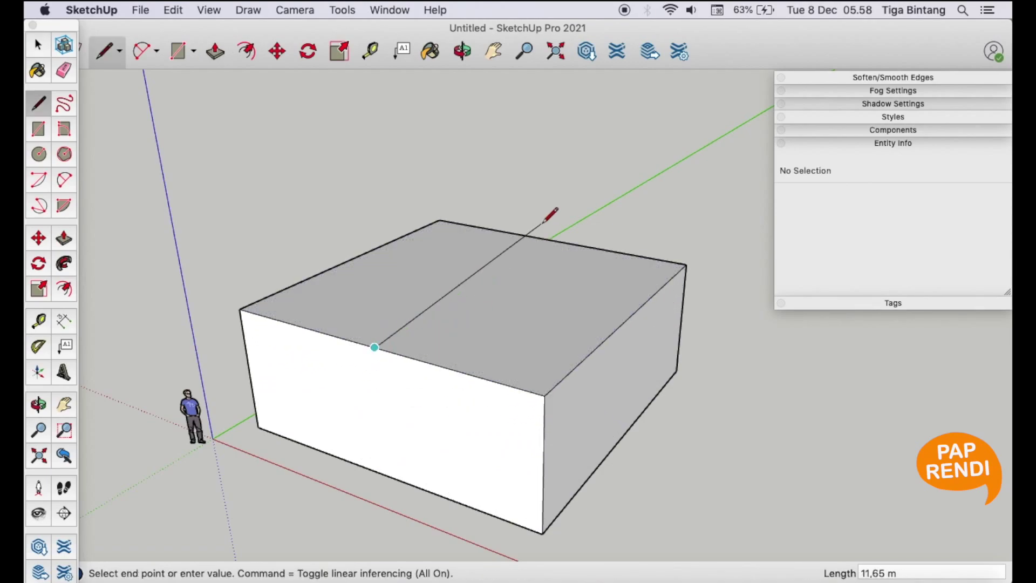
pyautogui.click(552, 240)
pyautogui.press('space')
pyautogui.click(485, 281)
pyautogui.press('m')
pyautogui.moveTo(507, 293); pyautogui.dragTo(451, 402, button='middle')
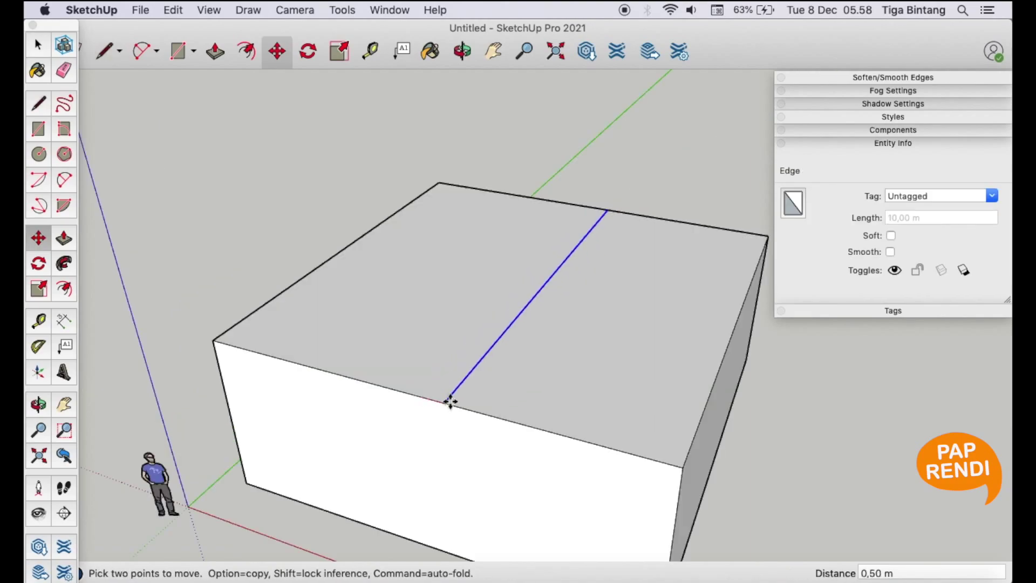
pyautogui.click(477, 409)
pyautogui.click(465, 406)
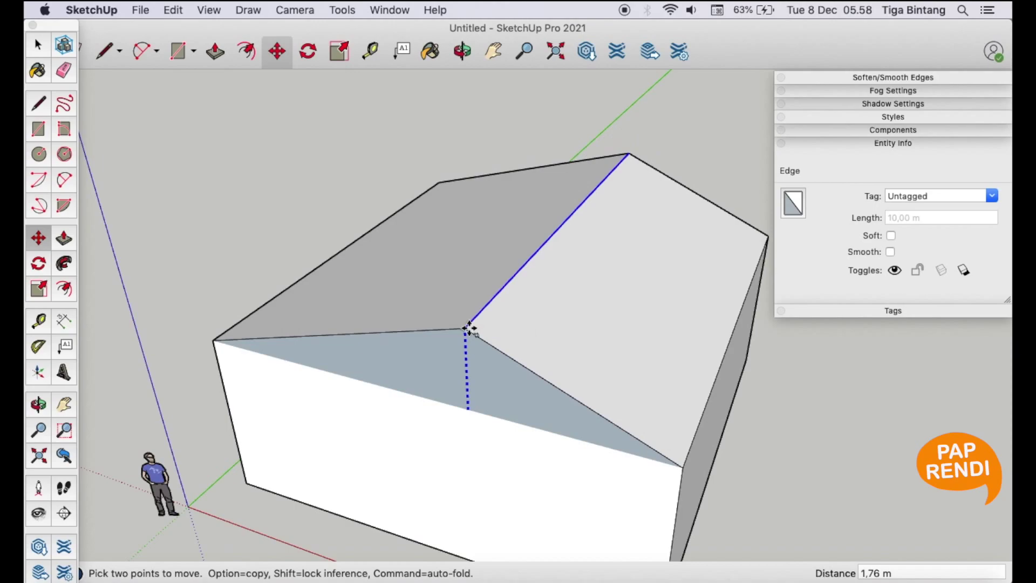
pyautogui.press('Return')
# Draw a 0,5 m edge at the roof's lower corner and a line up to the top vertex
pyautogui.press('space')
pyautogui.scroll(5, 486, 332)
pyautogui.press('l')
pyautogui.click(504, 338)
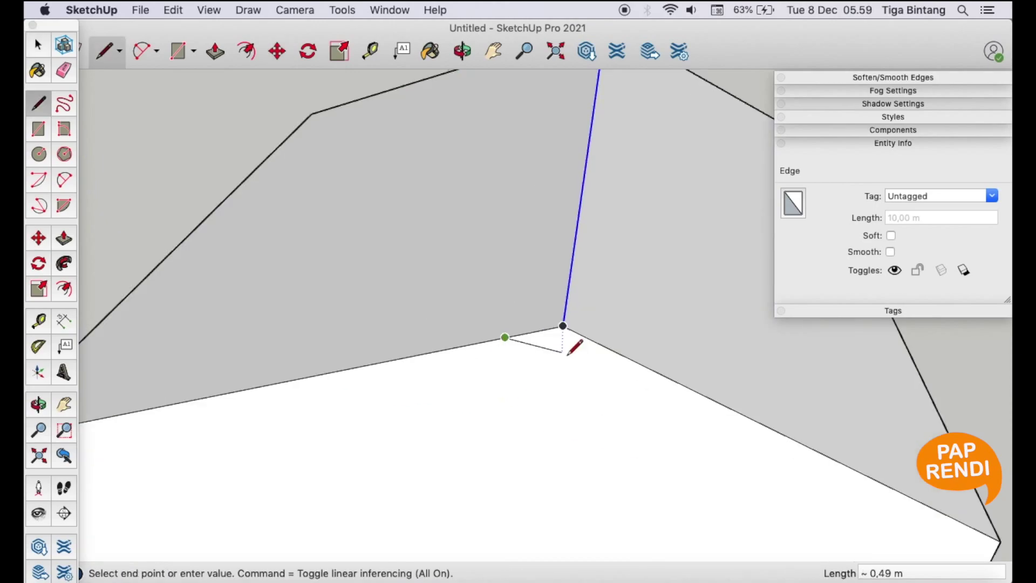
pyautogui.write('0,5')
pyautogui.press('Return')
pyautogui.press('space')
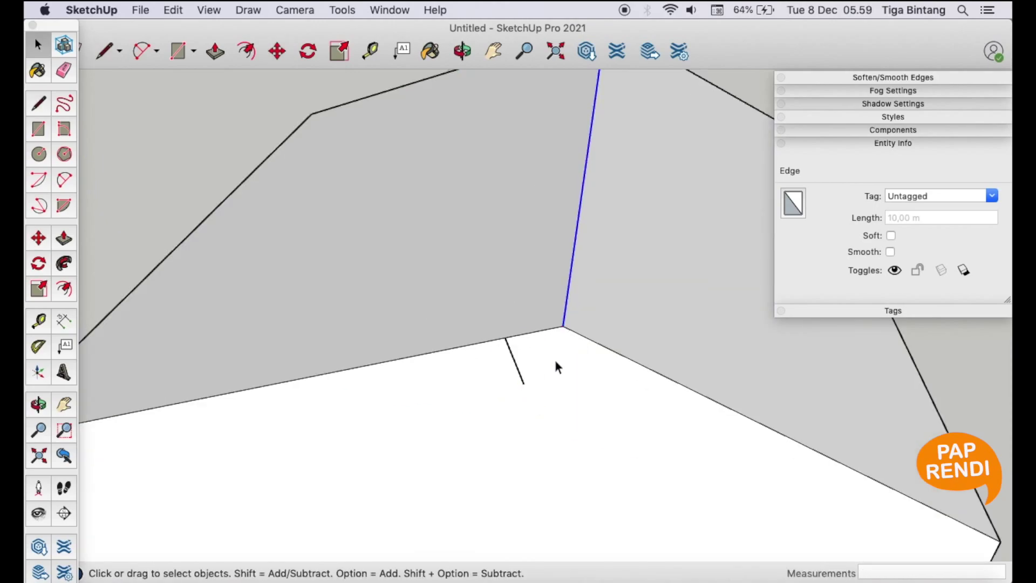
pyautogui.press('l')
pyautogui.click(505, 338)
pyautogui.moveTo(549, 176)
pyautogui.mouseDown(button='middle')
pyautogui.moveTo(486, 301)
pyautogui.moveTo(505, 151)
pyautogui.mouseUp(button='middle')
pyautogui.click(546, 106)
pyautogui.press('m')
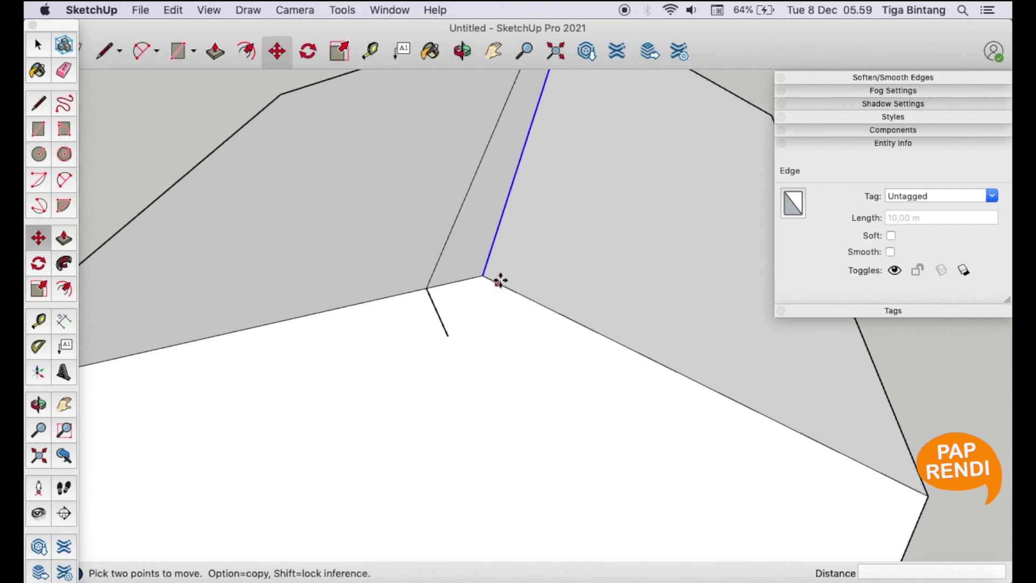
pyautogui.click(449, 334)
# Pull the narrow roof-edge face out 1 m to thicken the roof slab
pyautogui.press('space')
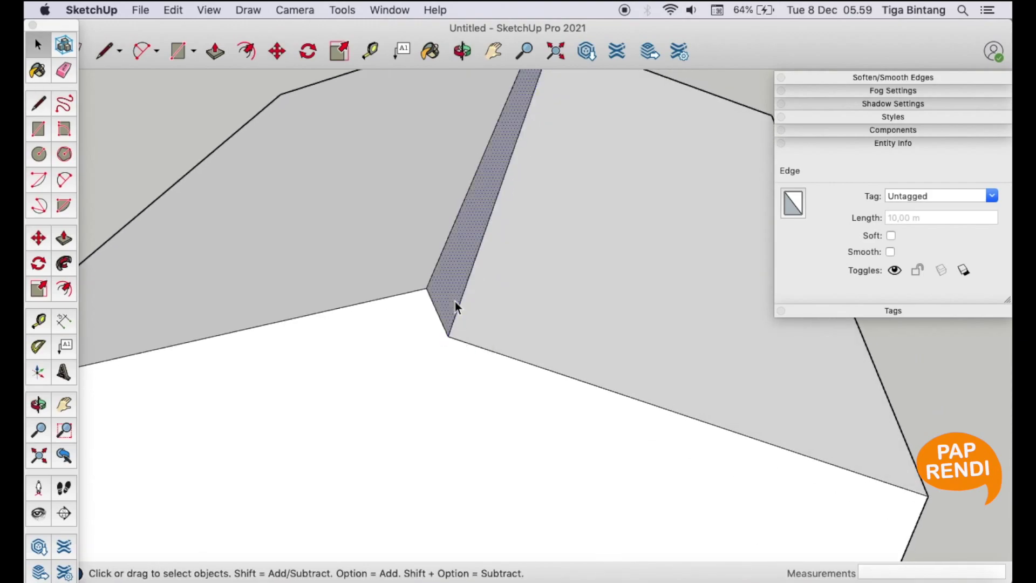
pyautogui.click(455, 302)
pyautogui.write('p1')
pyautogui.press('Return')
pyautogui.press('o')
pyautogui.moveTo(542, 266)
pyautogui.mouseDown()
pyautogui.moveTo(481, 235)
pyautogui.moveTo(577, 276)
pyautogui.mouseUp()
# Offset the house's bottom face and pull the outer ring up into an eave overhang
pyautogui.press('l')
pyautogui.click(534, 274)
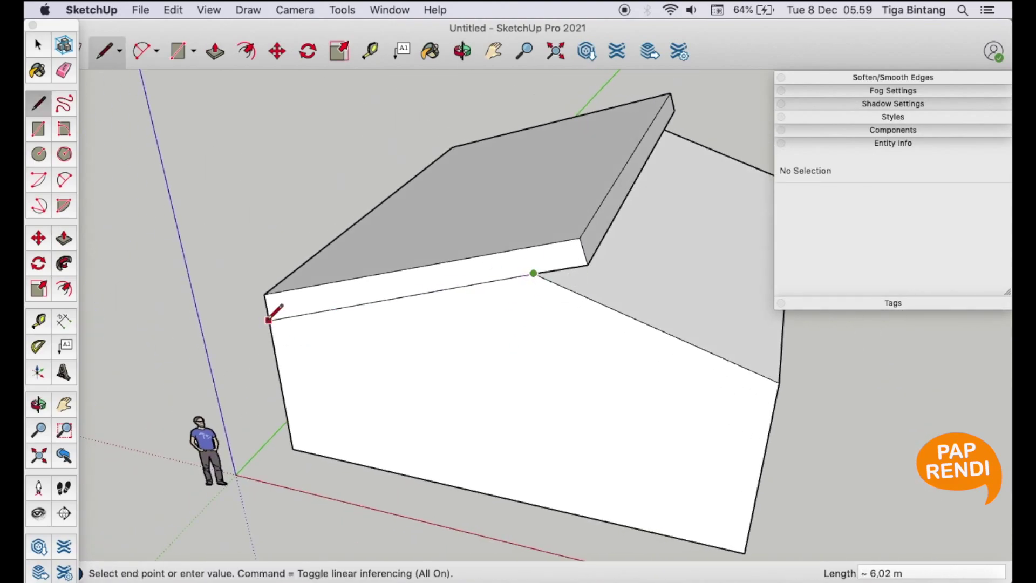
pyautogui.click(428, 234)
pyautogui.moveTo(271, 316)
pyautogui.mouseDown(button='middle')
pyautogui.moveTo(429, 235)
pyautogui.moveTo(312, 189)
pyautogui.moveTo(303, 270)
pyautogui.moveTo(429, 467)
pyautogui.mouseUp(button='middle')
pyautogui.press('space')
pyautogui.click(429, 468)
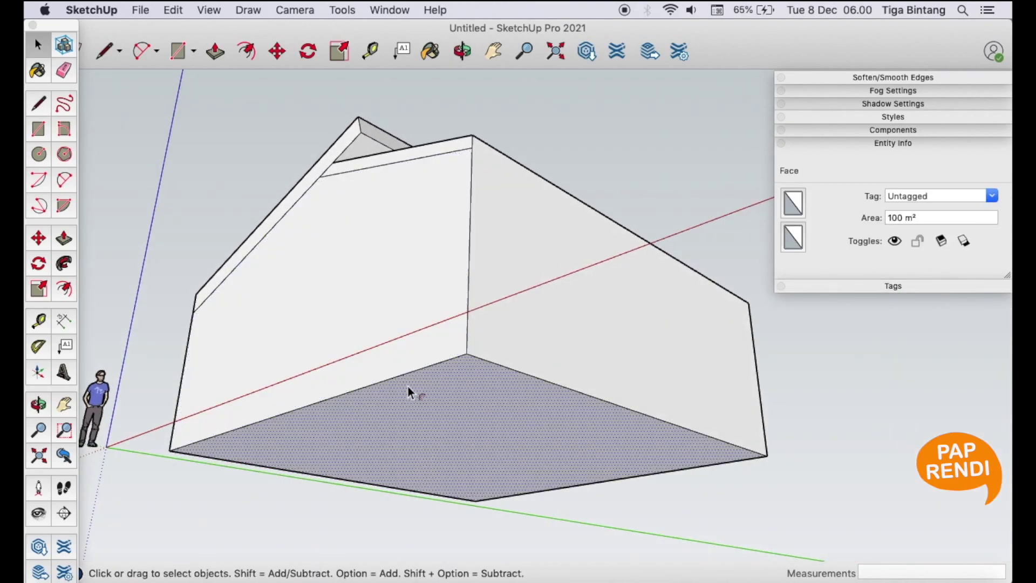
pyautogui.press('f')
pyautogui.moveTo(406, 384); pyautogui.dragTo(400, 380)
pyautogui.moveTo(400, 380); pyautogui.dragTo(544, 437, button='middle')
pyautogui.press('p')
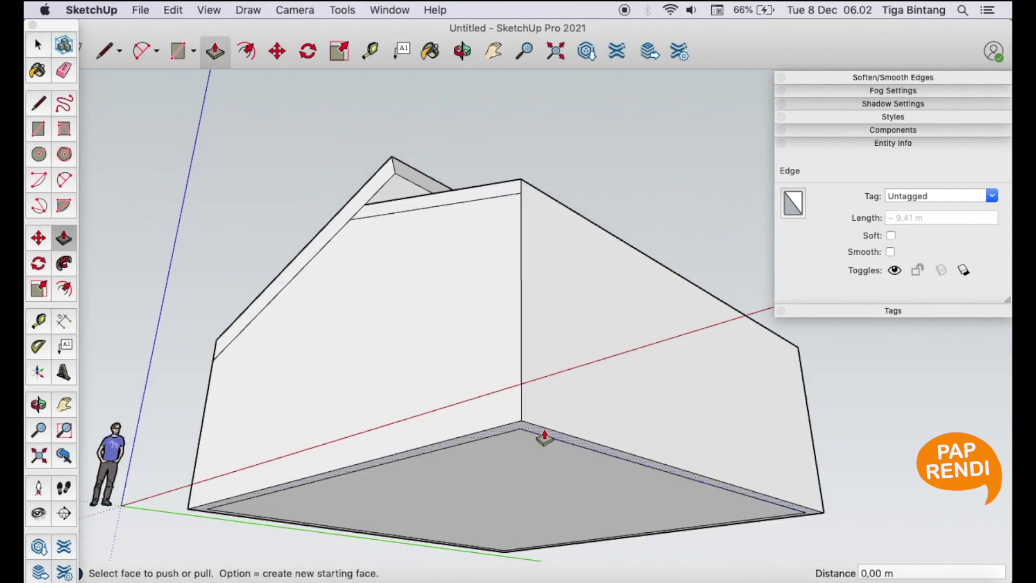
pyautogui.moveTo(544, 437)
pyautogui.mouseDown()
pyautogui.moveTo(497, 234)
pyautogui.moveTo(526, 208)
pyautogui.mouseUp()
# Draw a line along the eave and push the resulting strip into a fascia
pyautogui.press('o')
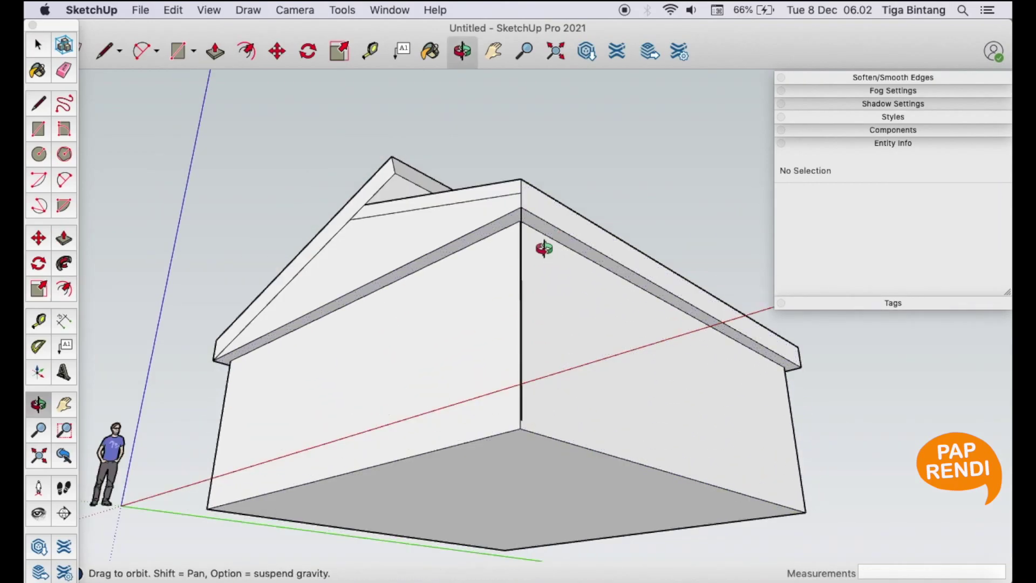
pyautogui.moveTo(544, 248)
pyautogui.mouseDown()
pyautogui.moveTo(463, 411)
pyautogui.moveTo(476, 416)
pyautogui.mouseUp()
pyautogui.press('l')
pyautogui.click(445, 385)
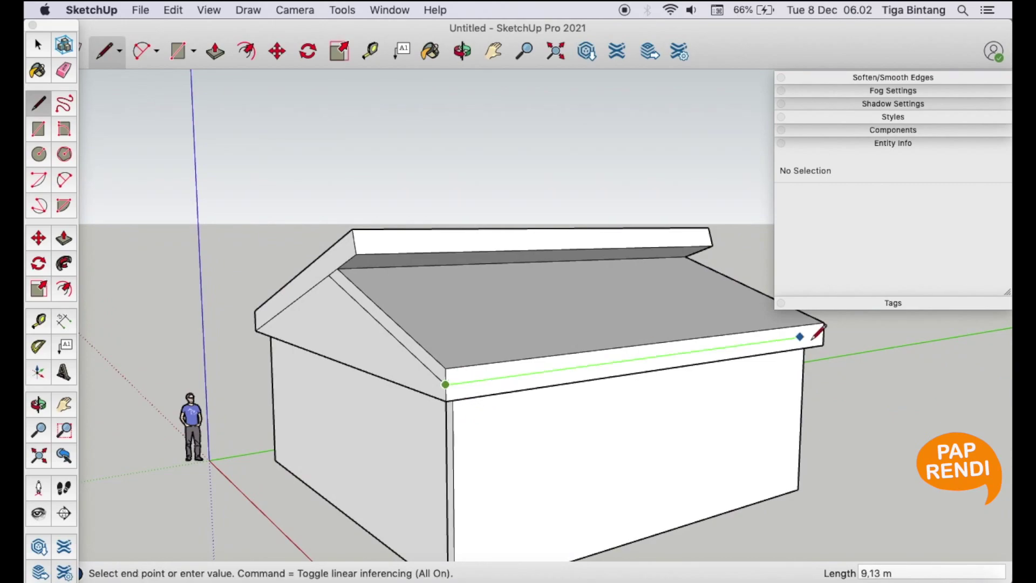
pyautogui.click(824, 332)
pyautogui.press('space')
pyautogui.click(548, 380)
pyautogui.press('p')
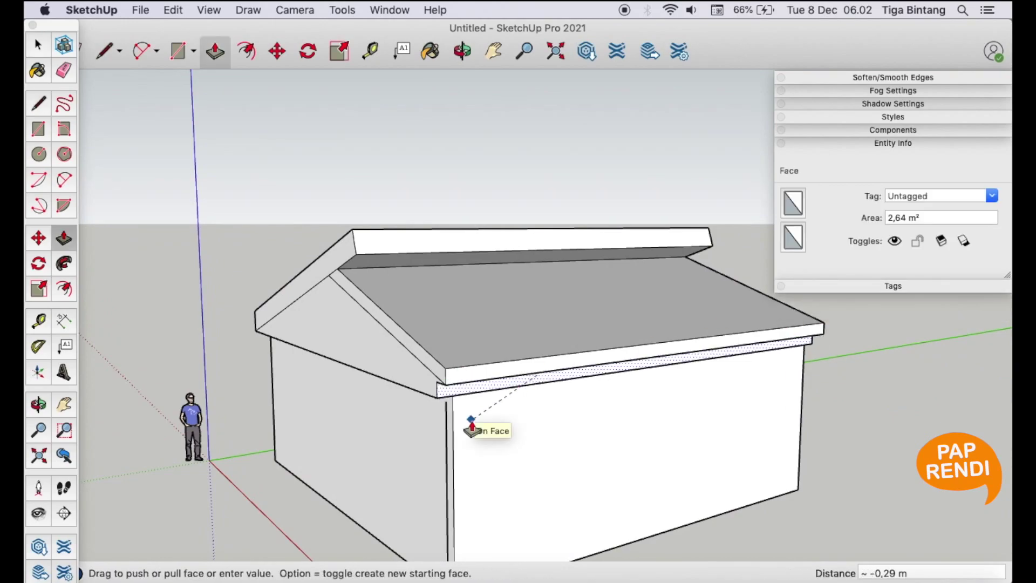
pyautogui.click(403, 387)
pyautogui.click(471, 416)
# Select the wall corner edge and orbit to a low frontal view of the gable
pyautogui.press('space')
pyautogui.click(446, 437)
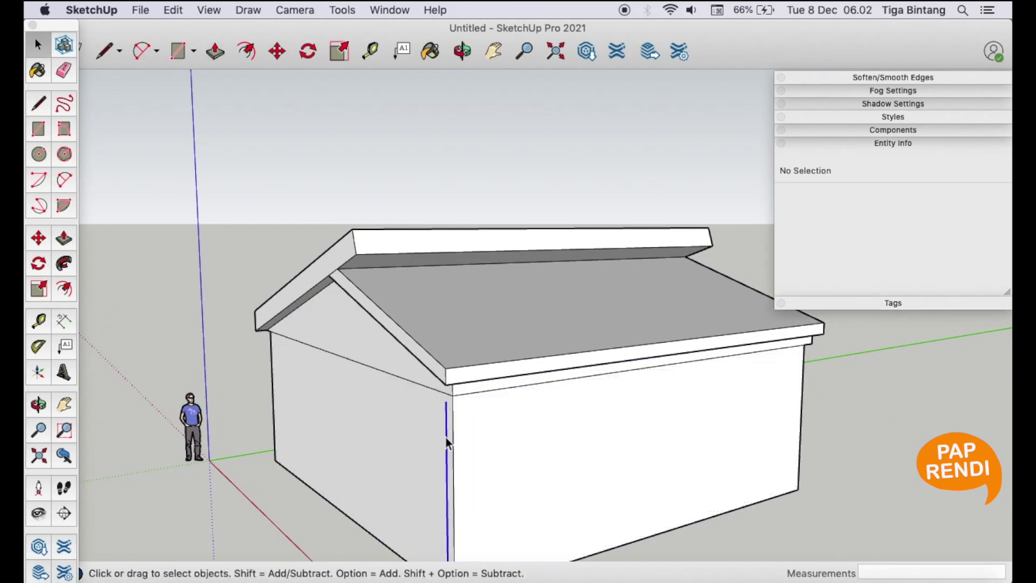
pyautogui.press('o')
pyautogui.moveTo(445, 437)
pyautogui.mouseDown()
pyautogui.moveTo(558, 372)
pyautogui.moveTo(425, 281)
pyautogui.moveTo(502, 342)
pyautogui.moveTo(481, 312)
pyautogui.mouseUp()
pyautogui.scroll(5, 459, 270)
pyautogui.press('l')
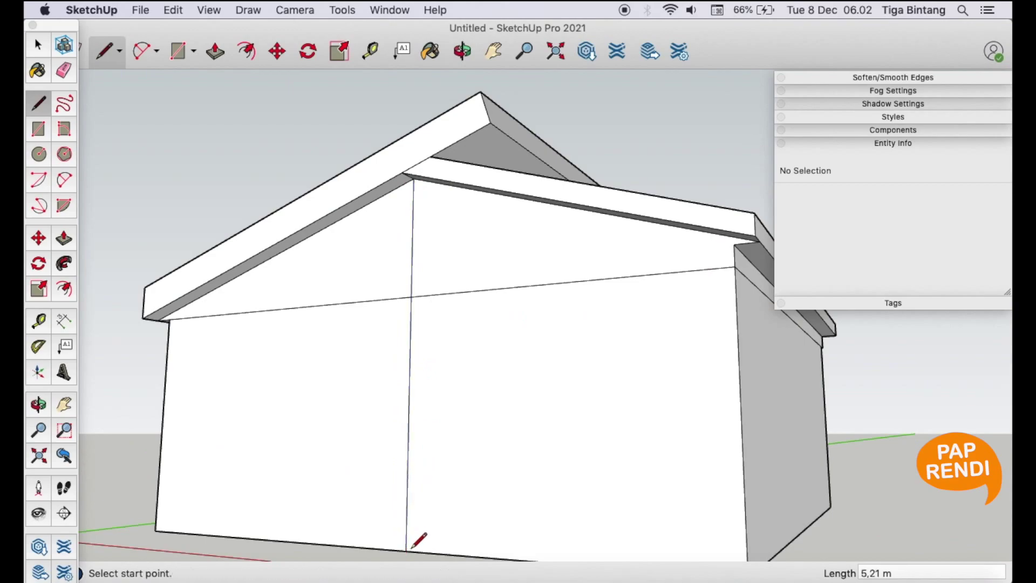
# Offset the right part of the front wall inward and push the inset back into a recess
pyautogui.press('e')
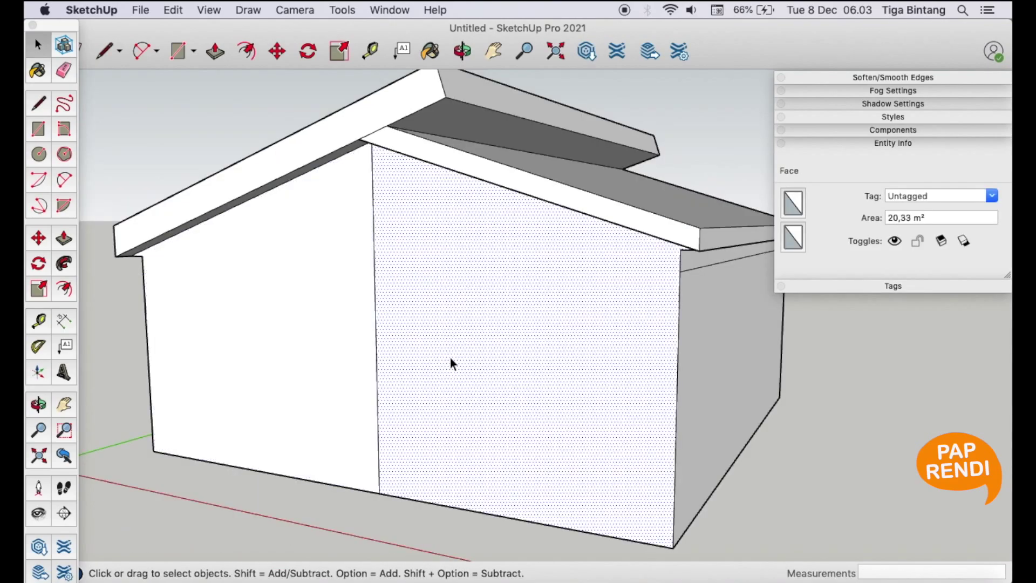
pyautogui.press('f')
pyautogui.click(449, 355)
pyautogui.click(400, 257)
pyautogui.press('space')
pyautogui.click(518, 380)
pyautogui.press('p')
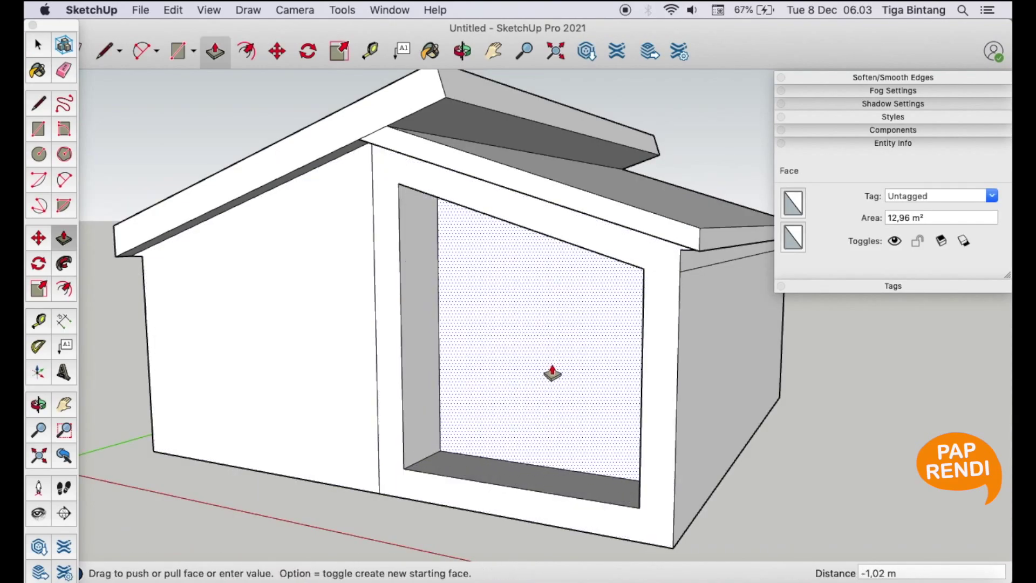
pyautogui.click(565, 362)
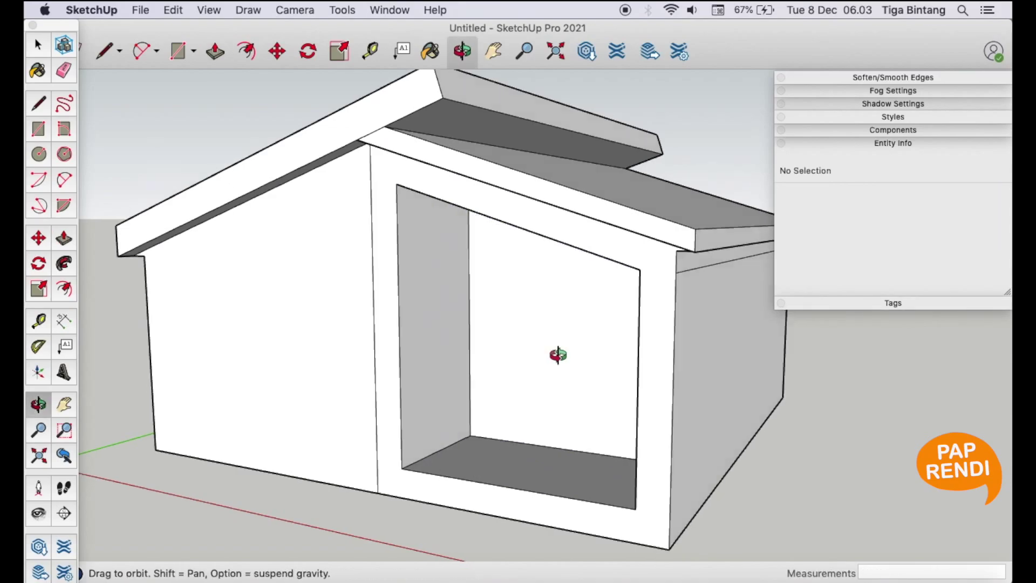
# Erase the leftover edge on the recessed wall
pyautogui.moveTo(562, 364); pyautogui.dragTo(488, 250, button='middle')
pyautogui.press('space')
pyautogui.click(488, 250)
pyautogui.press('e')
pyautogui.click(488, 249)
# Outline the door on the side wall and push the door face through the wall
pyautogui.press('l')
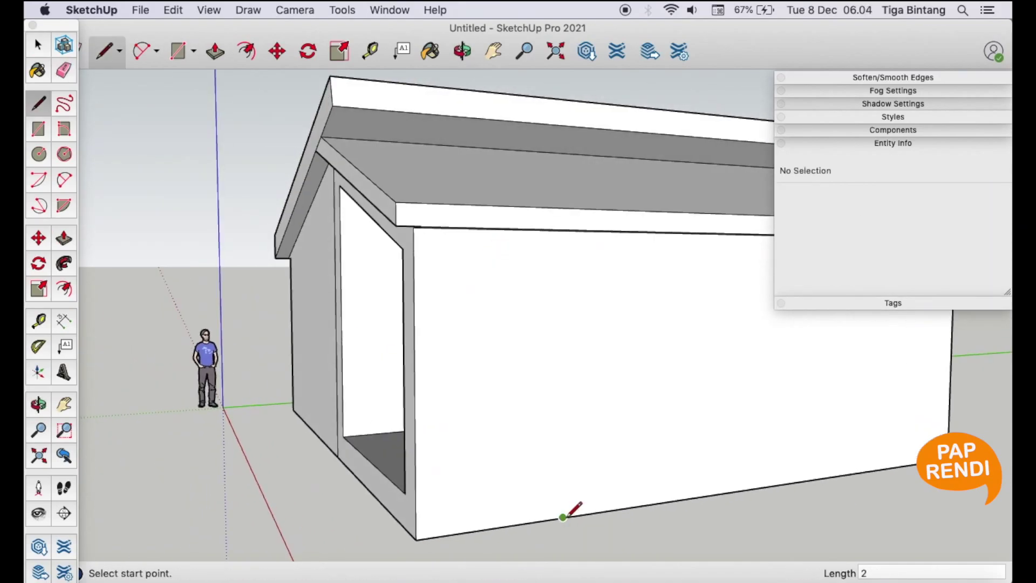
pyautogui.click(563, 517)
pyautogui.moveTo(564, 237)
pyautogui.mouseDown(button='middle')
pyautogui.moveTo(546, 155)
pyautogui.moveTo(536, 169)
pyautogui.mouseUp(button='middle')
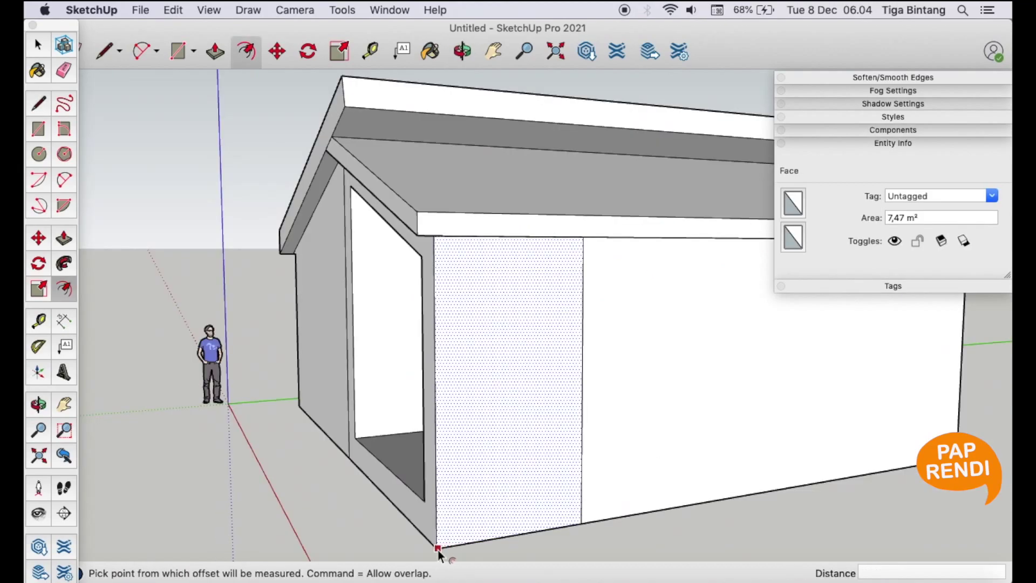
pyautogui.click(426, 497)
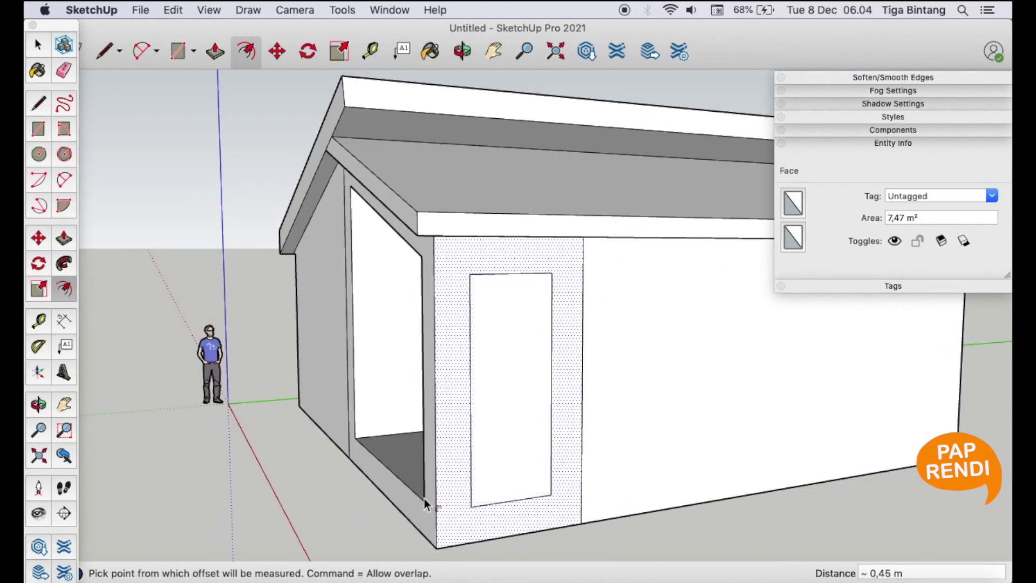
pyautogui.press('space')
pyautogui.click(493, 475)
pyautogui.press('p')
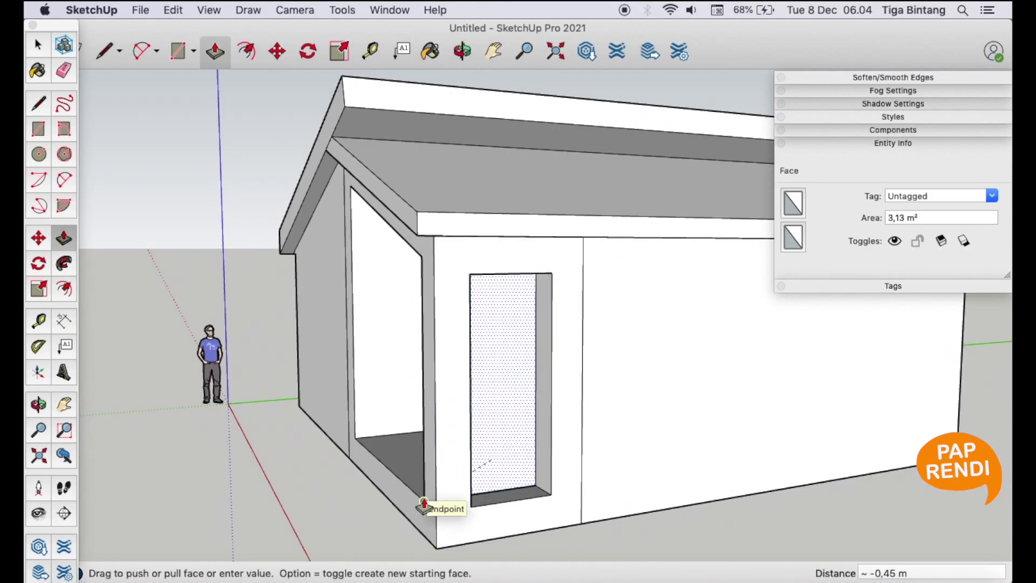
pyautogui.click(427, 501)
pyautogui.press('space')
# Push the door jamb in to slim the frame and select the opening's bottom edge
pyautogui.moveTo(510, 474)
pyautogui.mouseDown(button='middle')
pyautogui.moveTo(398, 478)
pyautogui.moveTo(592, 424)
pyautogui.mouseUp(button='middle')
pyautogui.click(593, 422)
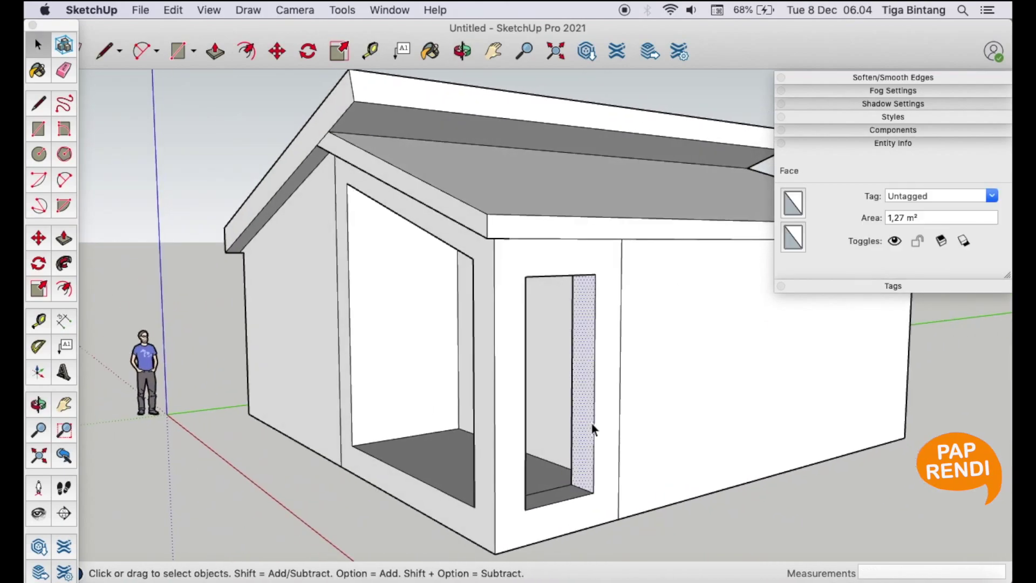
pyautogui.press('p')
pyautogui.click(620, 407)
pyautogui.press('space')
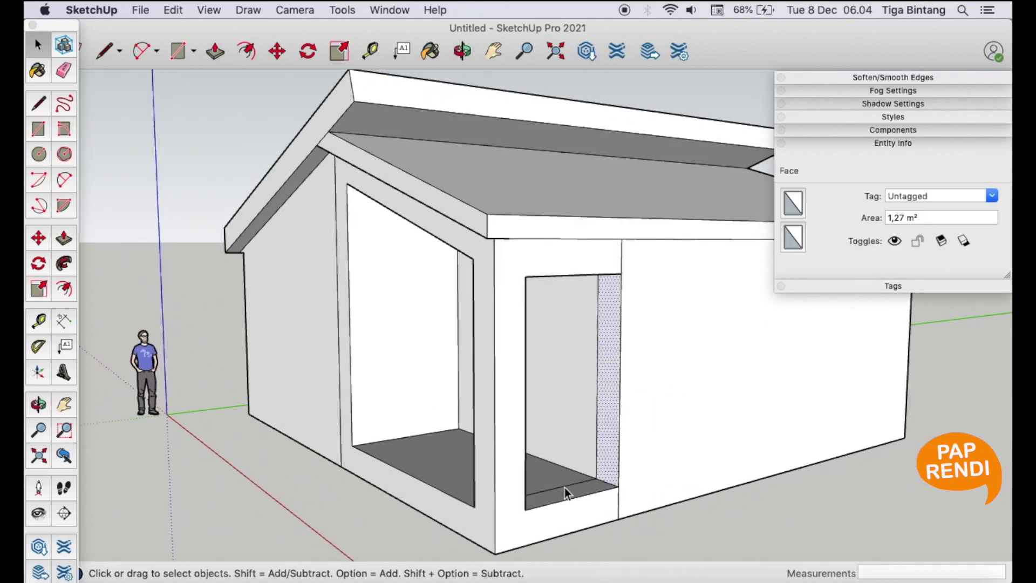
pyautogui.click(564, 487)
# Erase the doorway's bottom edge, then draw the porch door rectangle and offset its frame
pyautogui.press('e')
pyautogui.moveTo(567, 479)
pyautogui.mouseDown(button='middle')
pyautogui.moveTo(502, 439)
pyautogui.moveTo(513, 380)
pyautogui.mouseUp(button='middle')
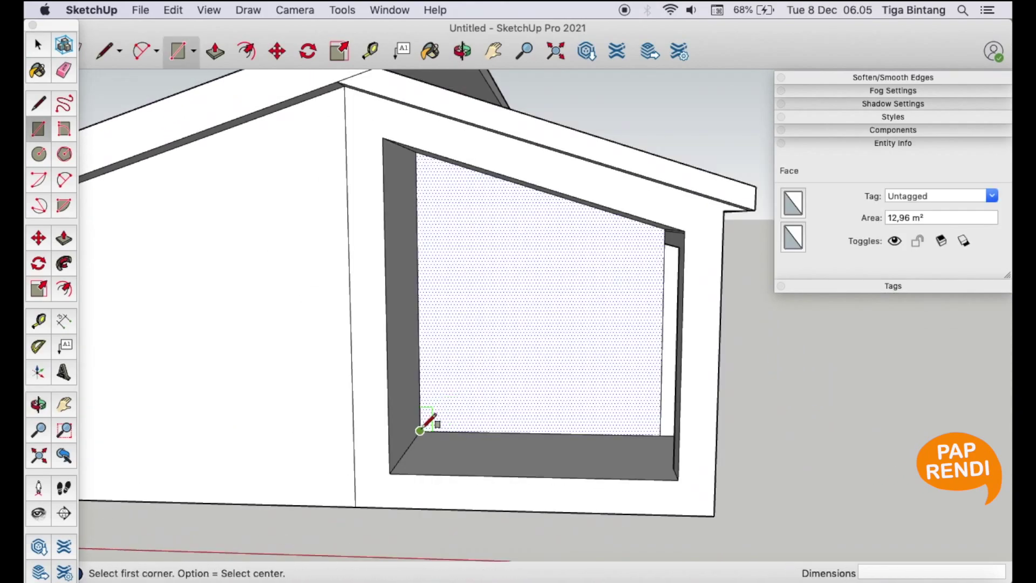
pyautogui.click(420, 433)
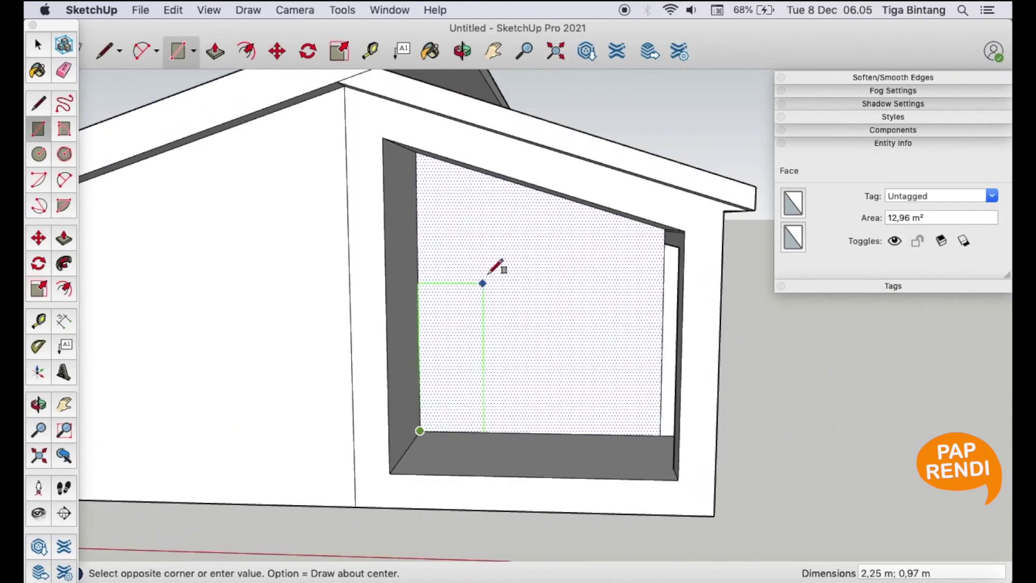
pyautogui.click(538, 233)
pyautogui.press('space')
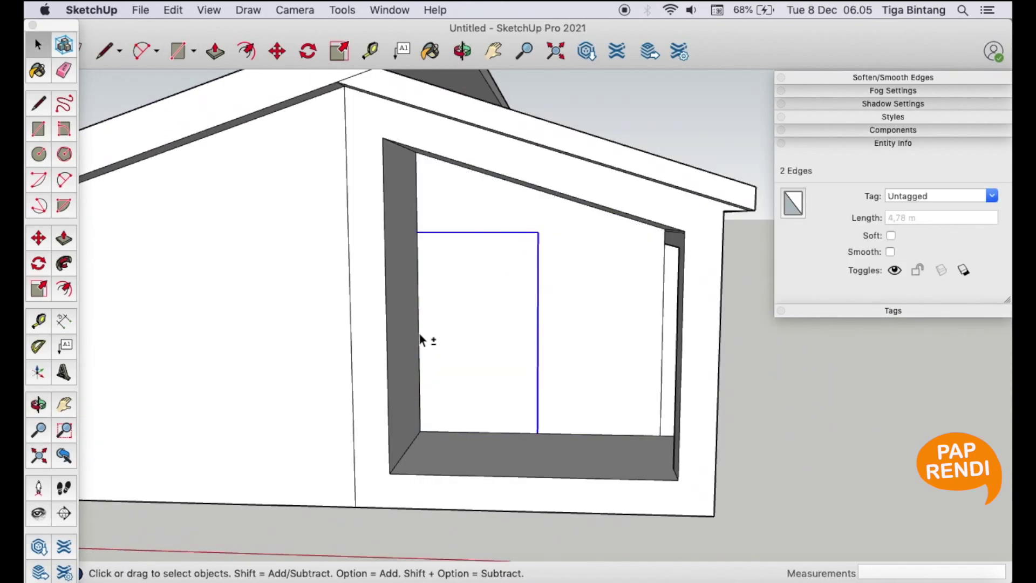
pyautogui.keyDown('shift'); pyautogui.click(420, 335); pyautogui.keyUp('shift')
pyautogui.press('f')
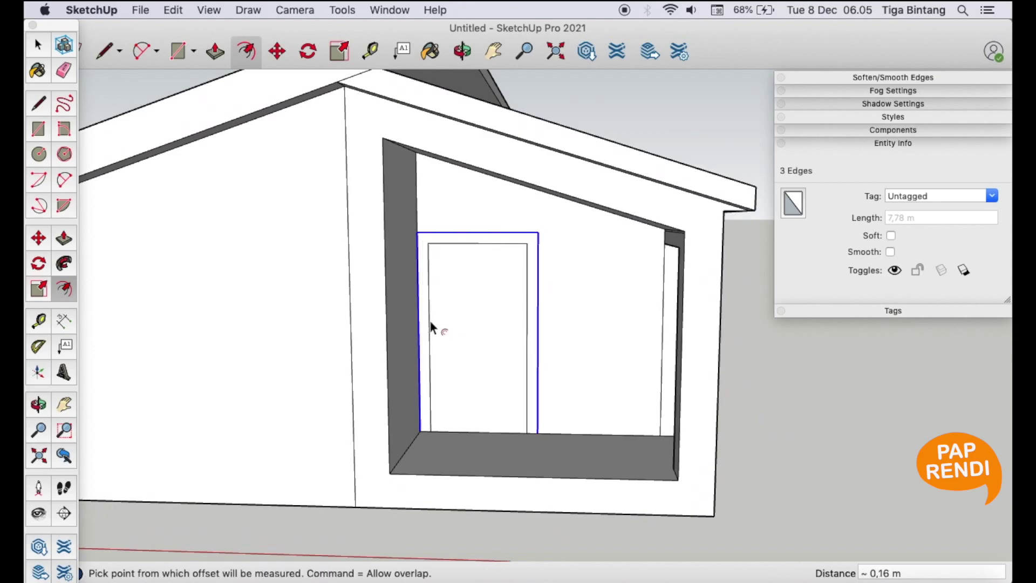
pyautogui.click(430, 323)
pyautogui.press('space')
# Draw the window rectangle beside the door and inset its frame
pyautogui.press('r')
pyautogui.click(527, 243)
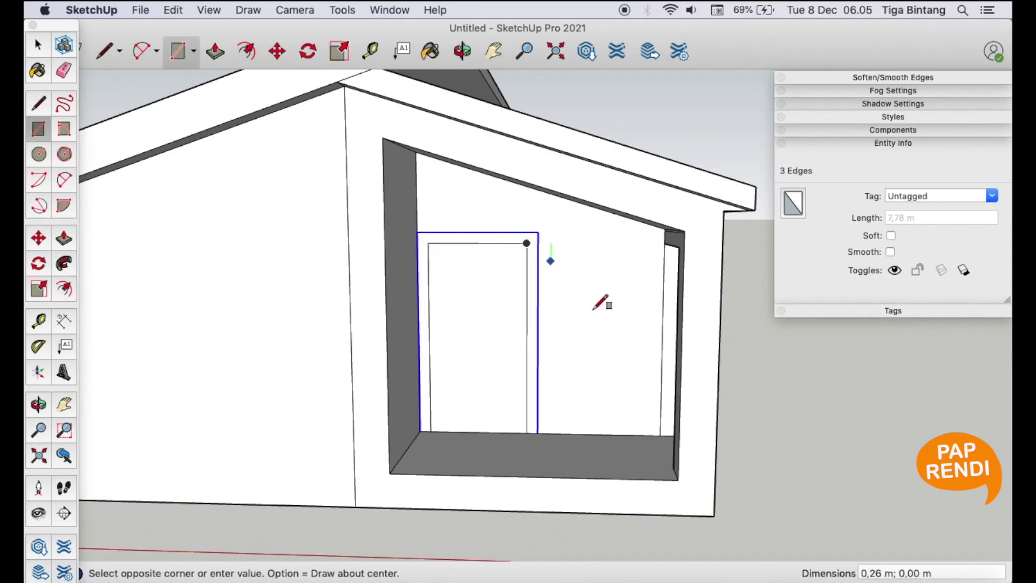
pyautogui.click(645, 386)
pyautogui.press('space')
pyautogui.click(625, 342)
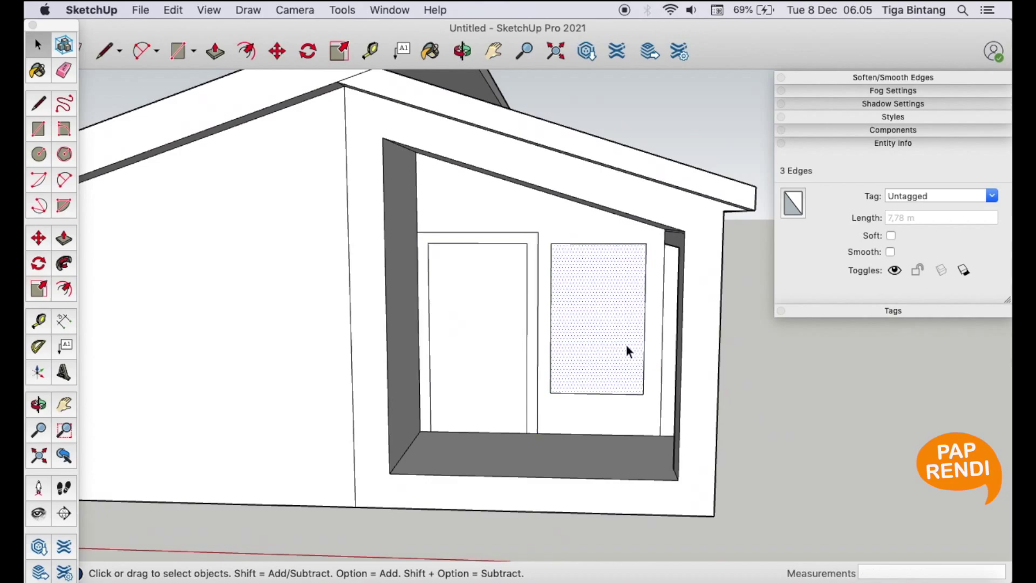
pyautogui.press('f')
pyautogui.click(561, 244)
pyautogui.press('space')
# Recess the porch door face 0,32 m into the wall
pyautogui.click(490, 328)
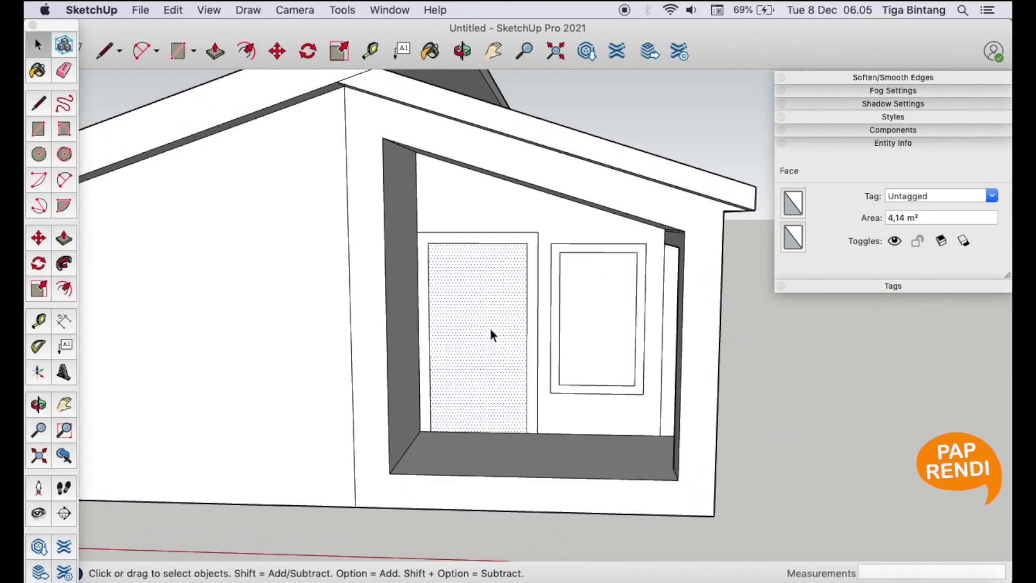
pyautogui.press('p')
pyautogui.doubleClick(490, 331)
pyautogui.press('space')
pyautogui.click(598, 318)
pyautogui.press('p')
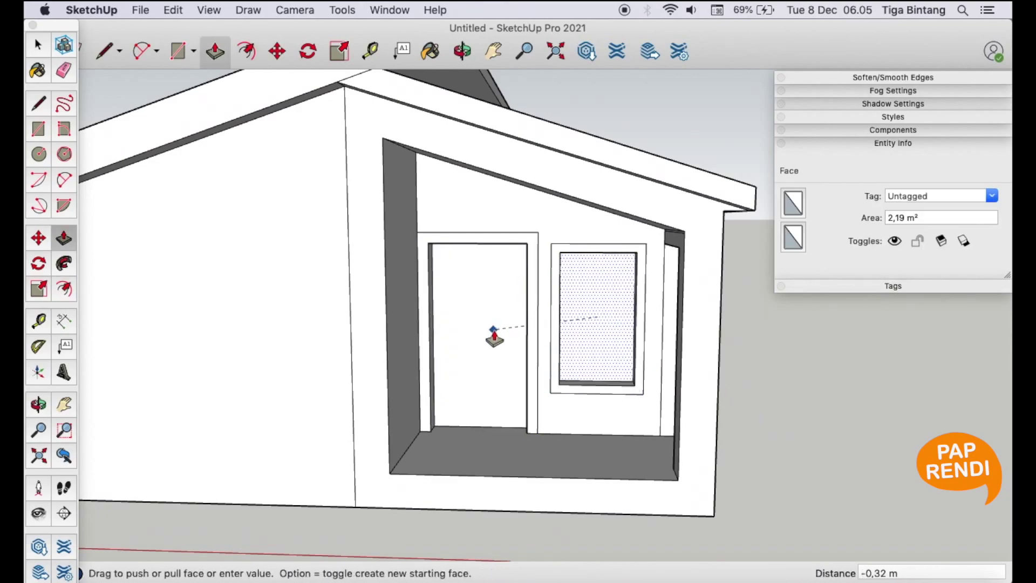
# Push the porch floor face down to sit lower
pyautogui.press('space')
pyautogui.moveTo(595, 372)
pyautogui.mouseDown(button='middle')
pyautogui.moveTo(434, 378)
pyautogui.moveTo(396, 393)
pyautogui.mouseUp(button='middle')
pyautogui.click(508, 446)
pyautogui.press('p')
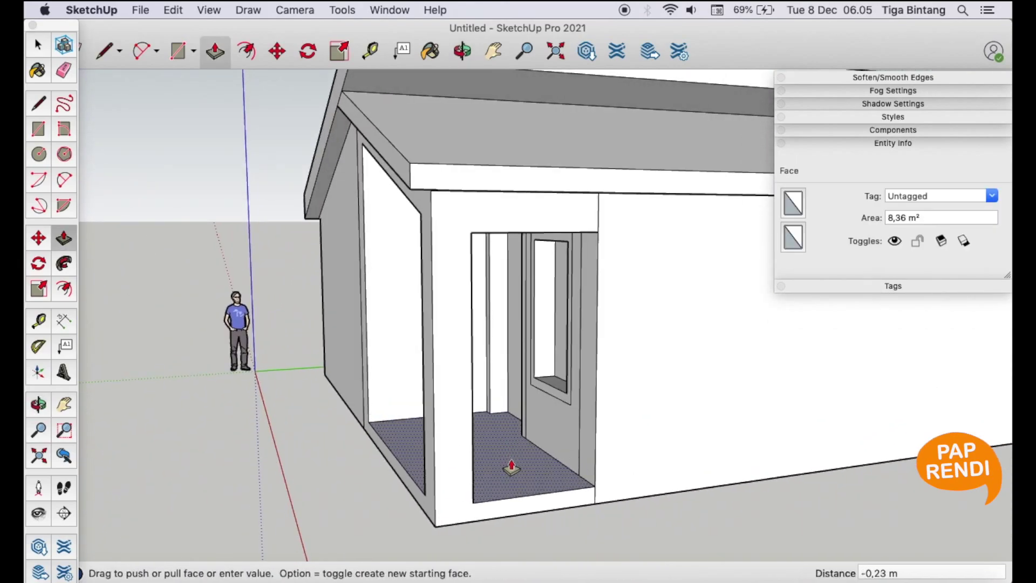
pyautogui.click(511, 469)
pyautogui.press('space')
pyautogui.moveTo(511, 468); pyautogui.dragTo(546, 520, button='middle')
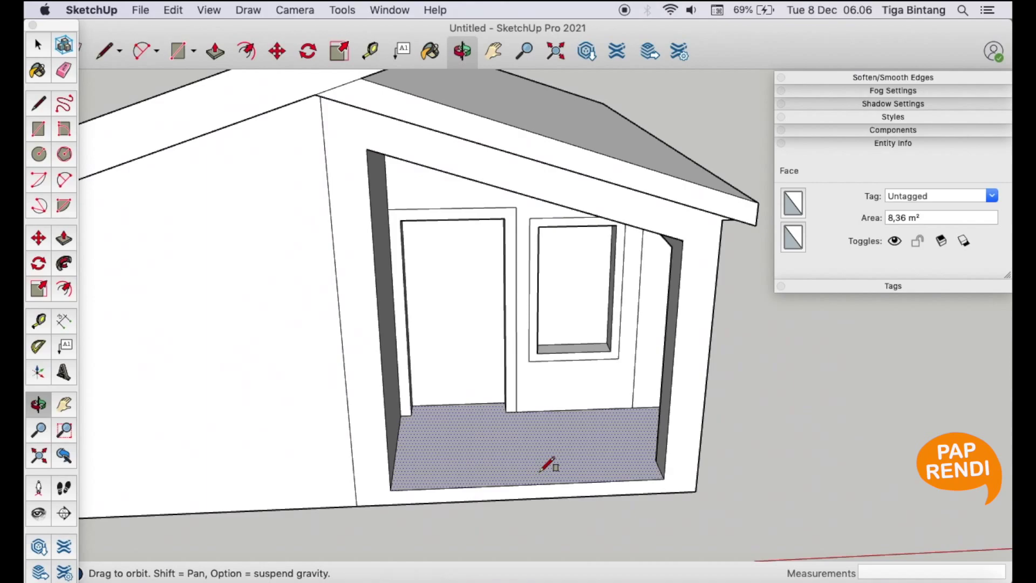
# Draw a strip on the porch floor's front corner and raise it into a low step
pyautogui.press('r')
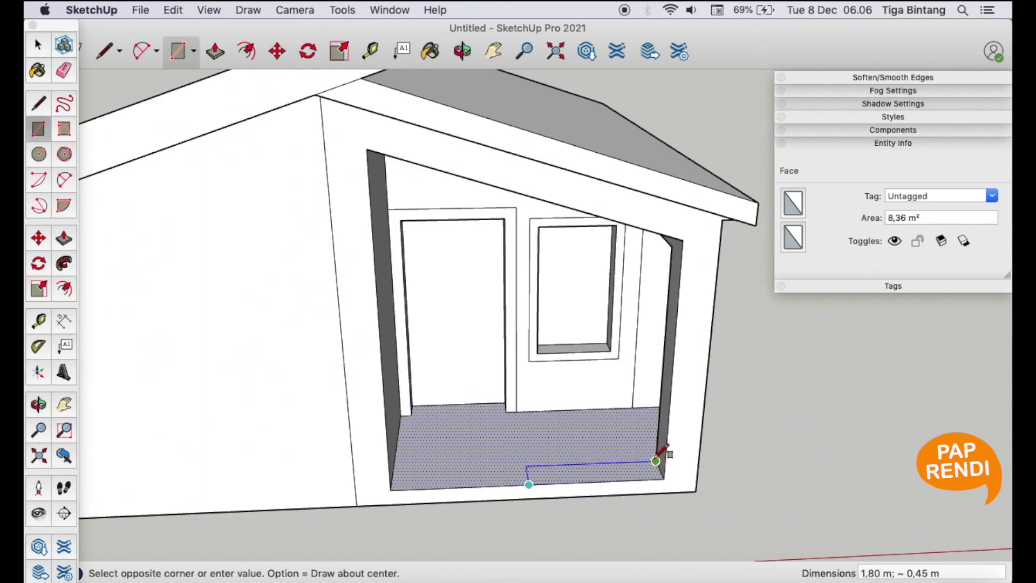
pyautogui.click(656, 460)
pyautogui.press('space')
pyautogui.press('p')
pyautogui.moveTo(628, 475); pyautogui.dragTo(570, 440)
pyautogui.press('space')
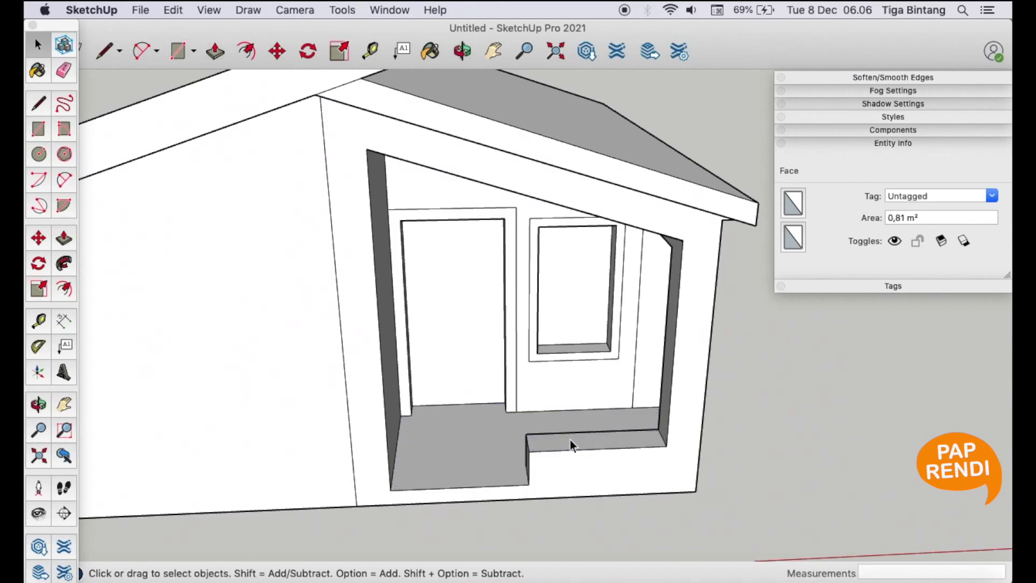
# Outline a rectangle on the step and pull it up into a tall square post
pyautogui.press('r')
pyautogui.click(527, 435)
pyautogui.click(561, 450)
pyautogui.press('space')
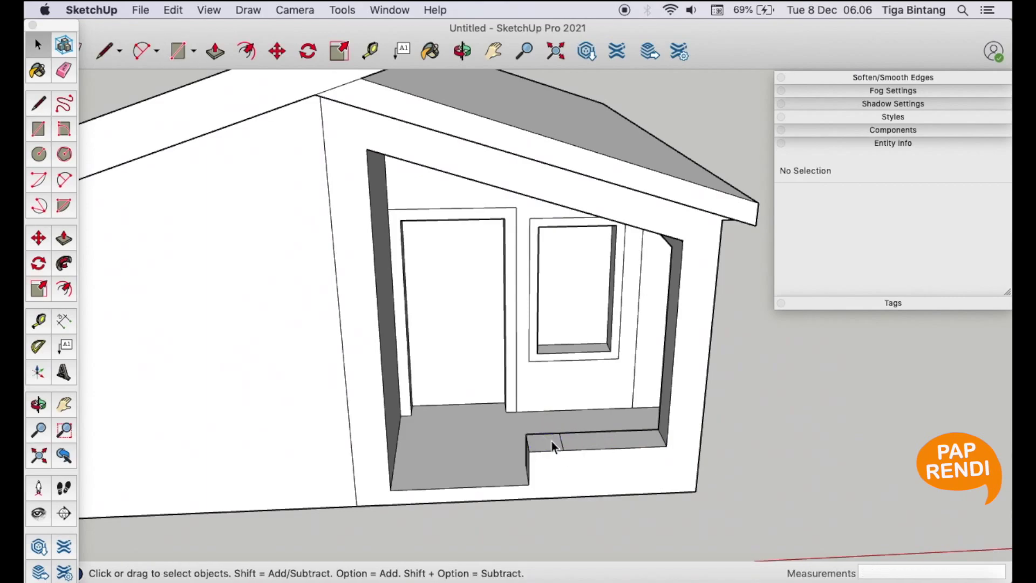
pyautogui.press('p')
pyautogui.moveTo(552, 447)
pyautogui.mouseDown()
pyautogui.moveTo(525, 199)
pyautogui.moveTo(578, 199)
pyautogui.moveTo(540, 278)
pyautogui.moveTo(602, 266)
pyautogui.mouseUp()
# Raise the post's top edge to the roof and draw a line closing the side door opening
pyautogui.press('o')
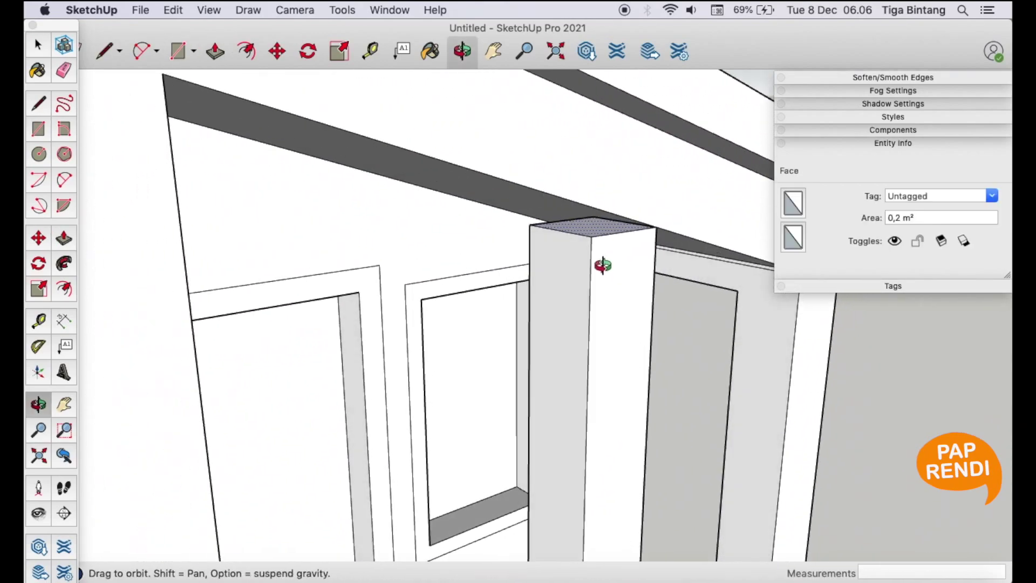
pyautogui.press('space')
pyautogui.click(574, 232)
pyautogui.press('m')
pyautogui.click(576, 231)
pyautogui.click(588, 204)
pyautogui.press('space')
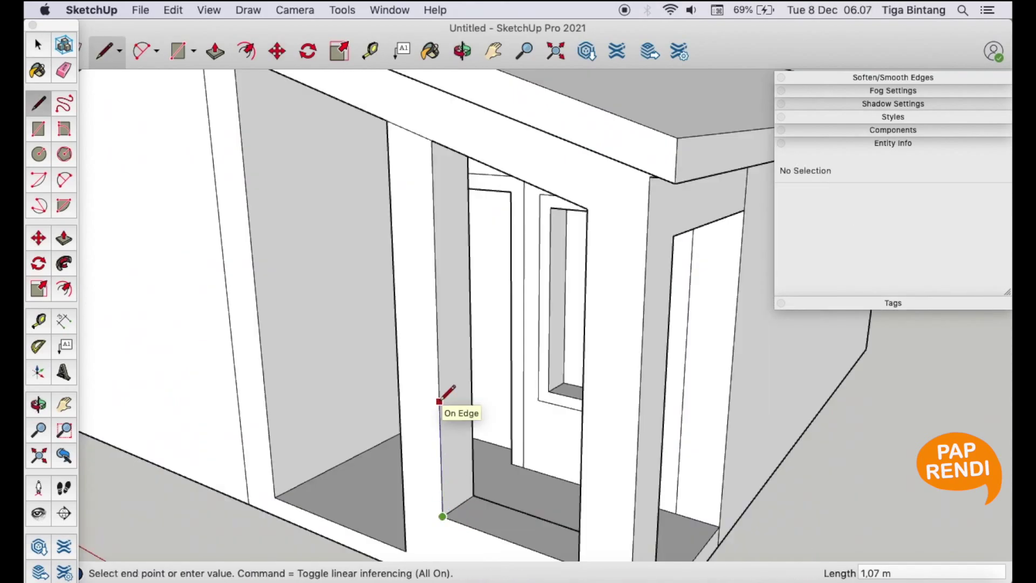
pyautogui.click(440, 401)
# Split the side door face with a horizontal line and delete both resulting faces
pyautogui.press('space')
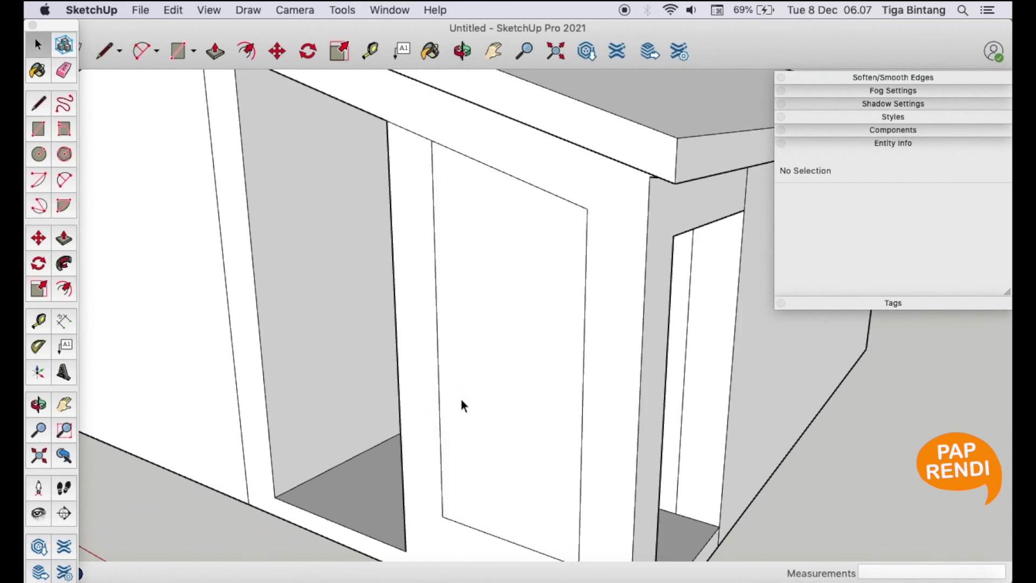
pyautogui.press('l')
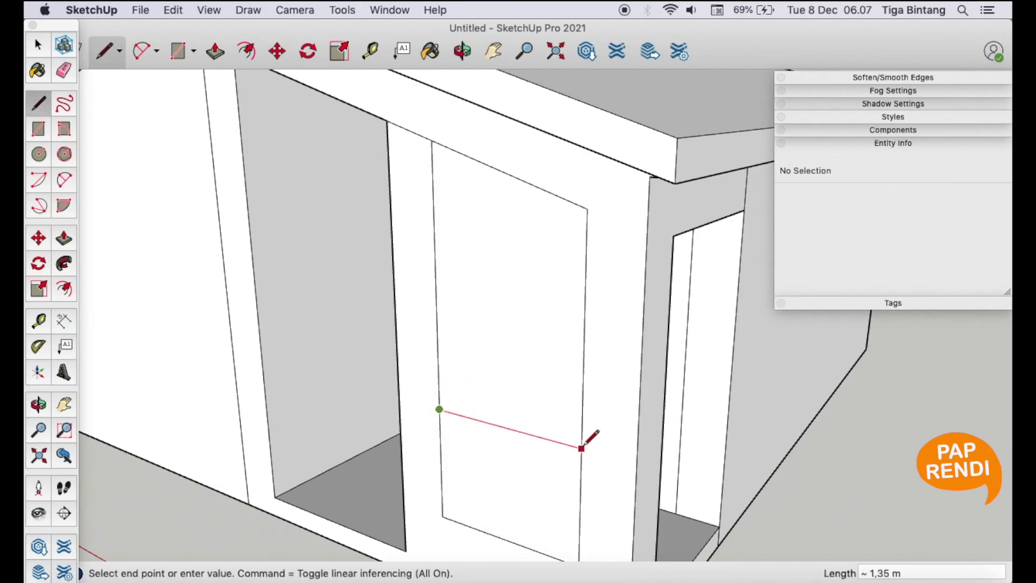
pyautogui.click(581, 448)
pyautogui.press('space')
pyautogui.click(551, 391)
pyautogui.press('Delete')
pyautogui.scroll(5, 439, 435)
pyautogui.click(469, 455)
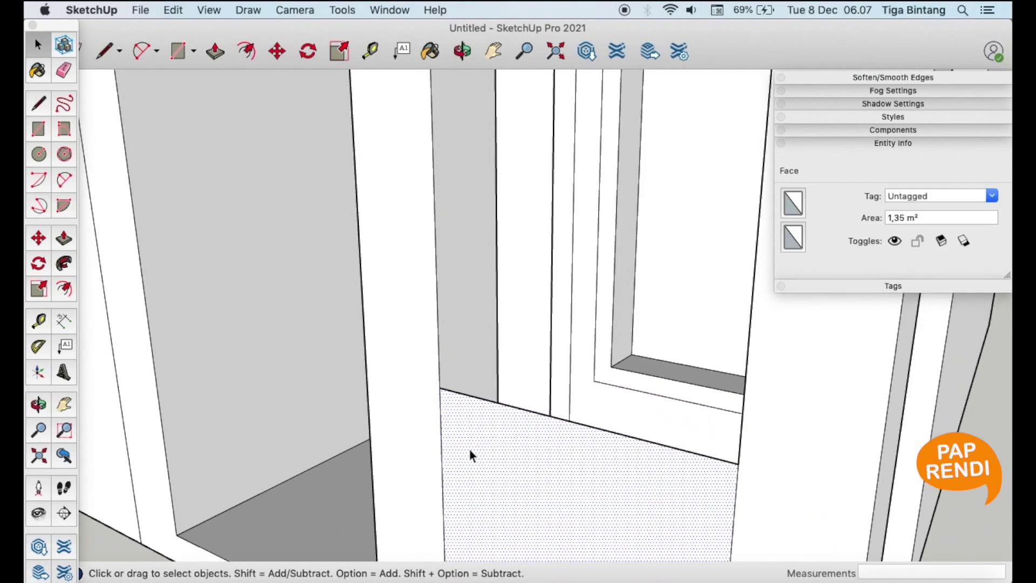
pyautogui.press('Delete')
pyautogui.scroll(3, 442, 430)
pyautogui.scroll(3, 453, 410)
# Draw a small circle at the line's end and Follow Me it along the line into a pipe
pyautogui.press('c')
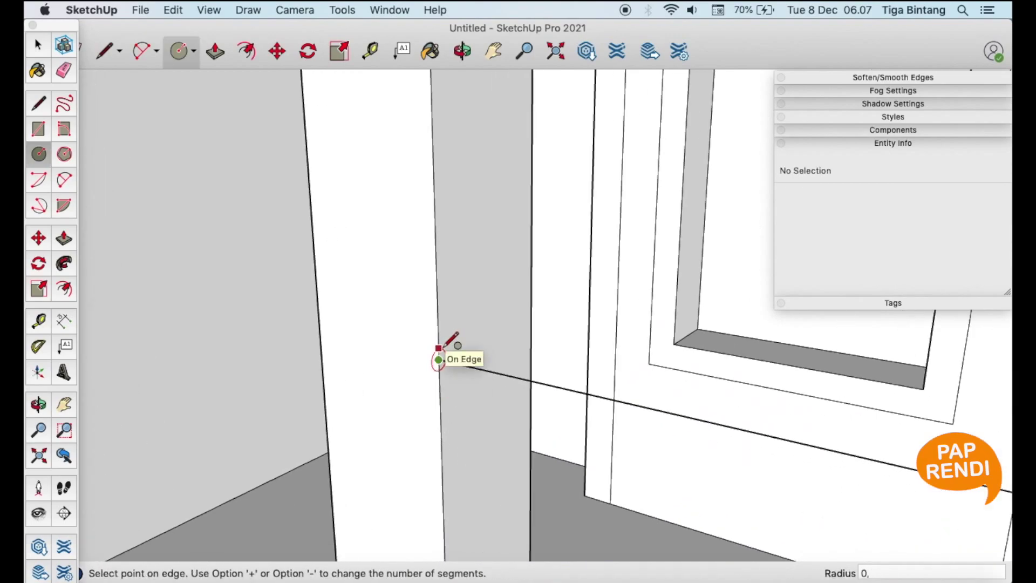
pyautogui.click(439, 359)
pyautogui.press('space')
pyautogui.scroll(3, 453, 372)
pyautogui.click(470, 388)
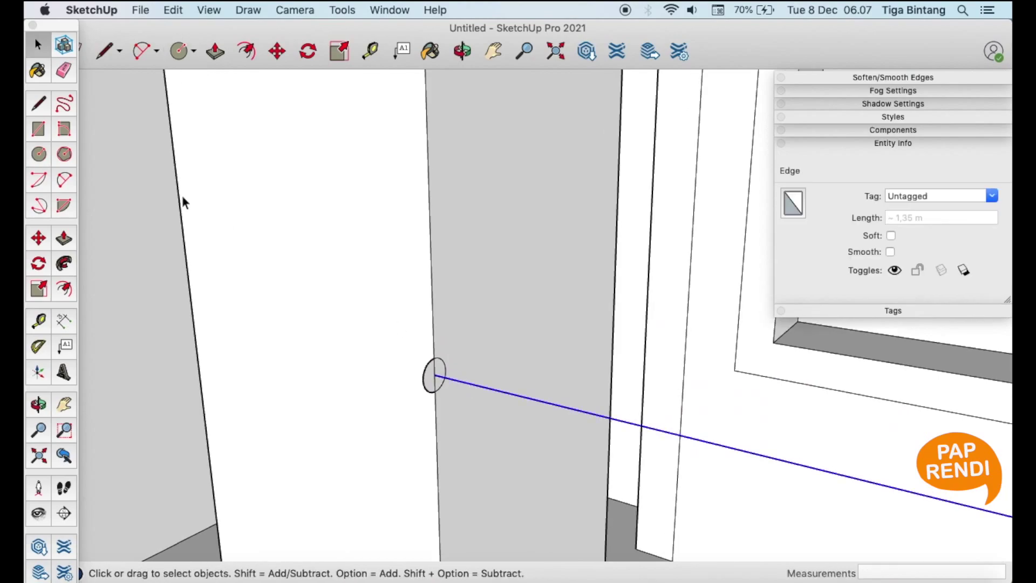
pyautogui.click(65, 270)
pyautogui.click(430, 371)
pyautogui.press('space')
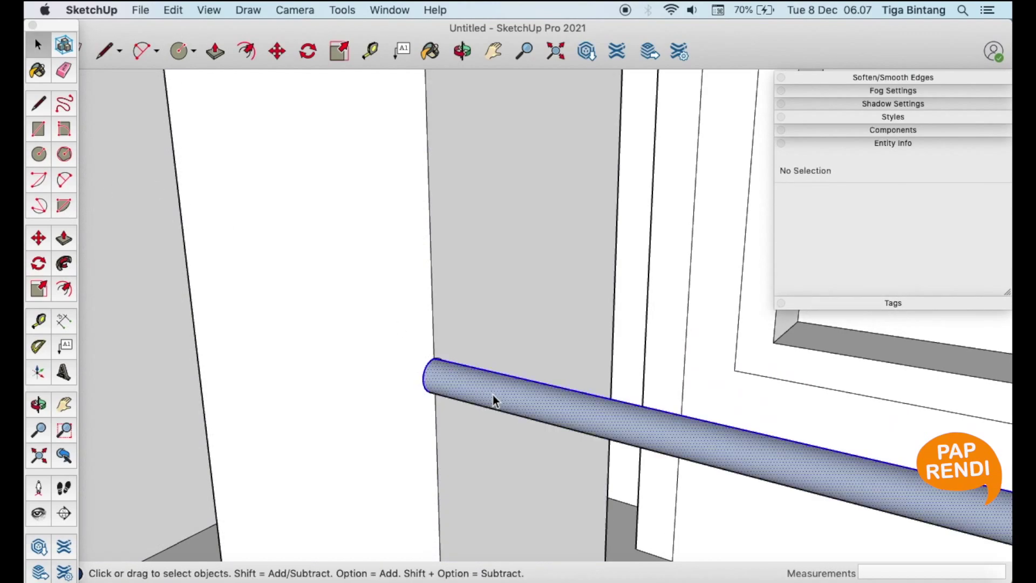
# Reverse the pipe's faces and make the pipe a group
pyautogui.click(552, 406)
pyautogui.rightClick(552, 405)
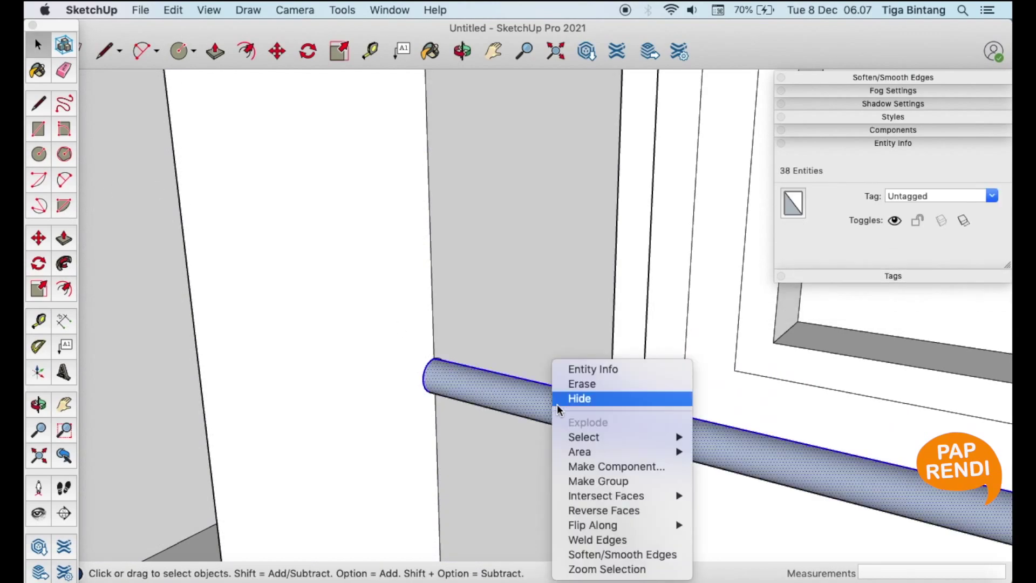
pyautogui.click(619, 516)
pyautogui.press('super+g')
pyautogui.press('o')
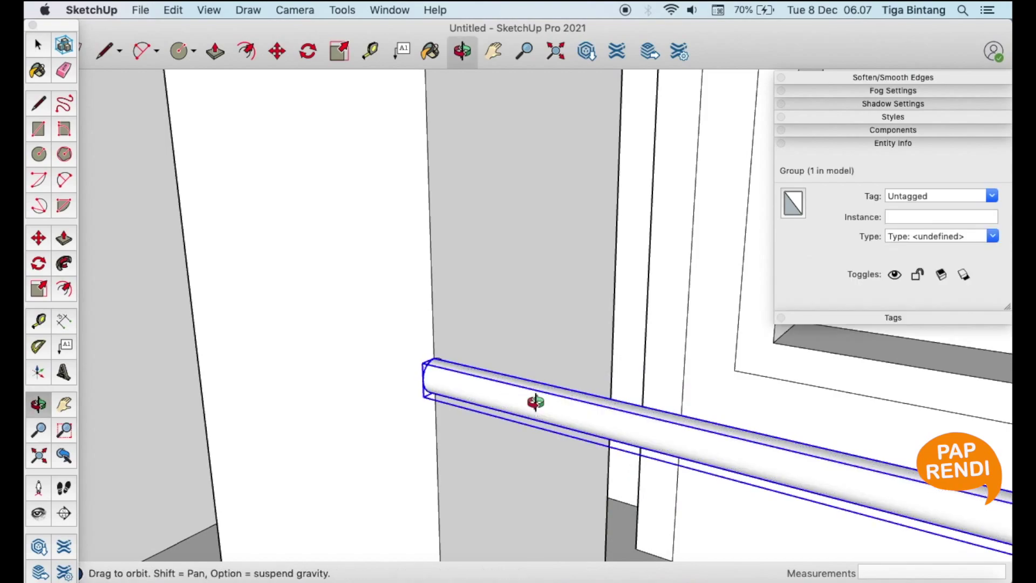
pyautogui.moveTo(532, 404); pyautogui.dragTo(532, 295)
pyautogui.scroll(-5, 532, 296)
# Copy the pipe 0,20 m down and repeat it into five evenly spaced railing bars
pyautogui.press('m')
pyautogui.click(343, 127)
pyautogui.press('alt')
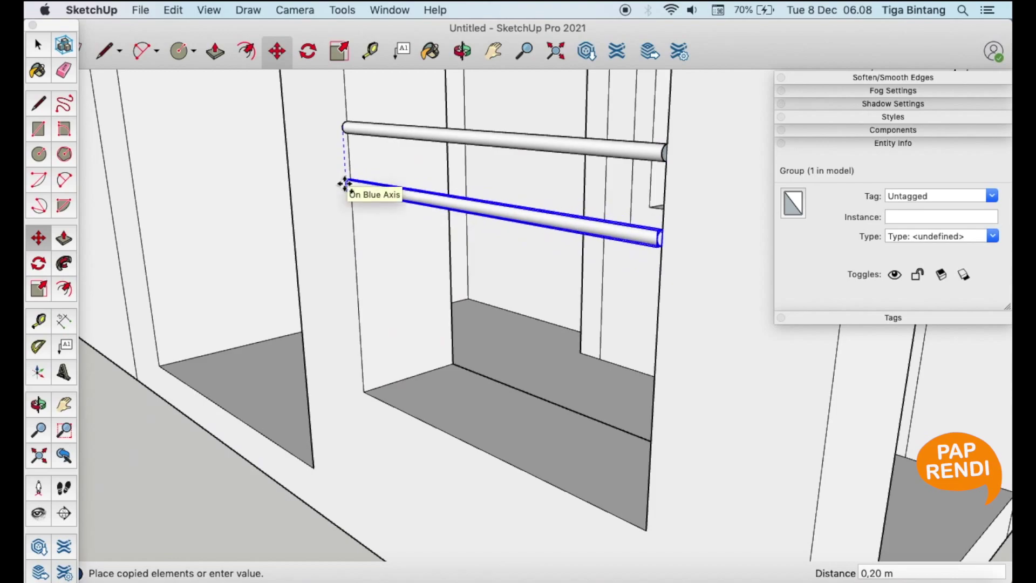
pyautogui.click(344, 183)
pyautogui.press('Return')
pyautogui.press('o')
pyautogui.moveTo(348, 181)
pyautogui.mouseDown()
pyautogui.moveTo(616, 150)
pyautogui.moveTo(460, 213)
pyautogui.mouseUp()
pyautogui.scroll(-5, 358, 290)
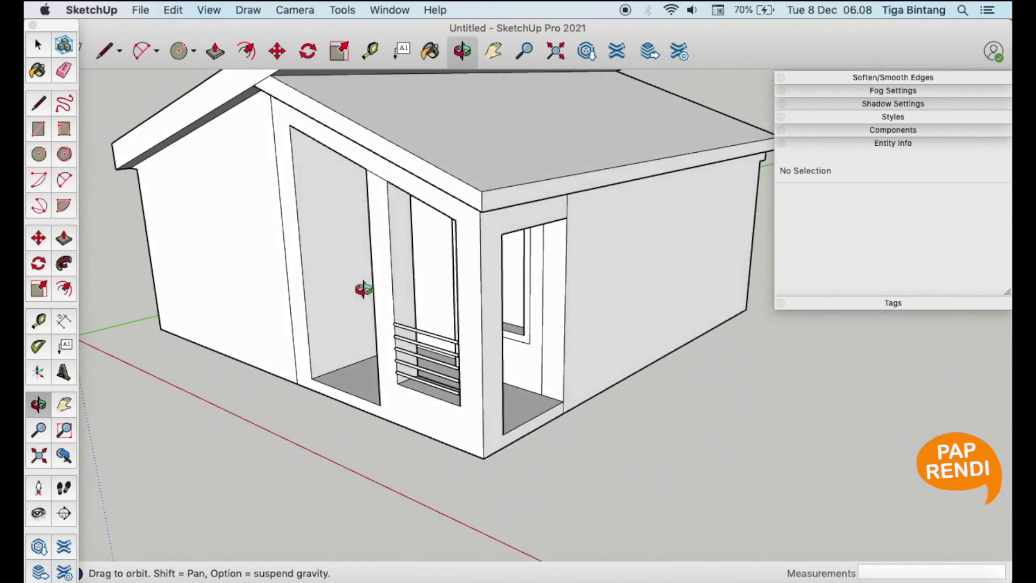
# Split off the eave-corner triangle with a line and push it back through the wall
pyautogui.keyDown('shift'); pyautogui.moveTo(358, 290); pyautogui.dragTo(494, 314); pyautogui.keyUp('shift')
pyautogui.scroll(10, 347, 252)
pyautogui.scroll(2, 328, 236)
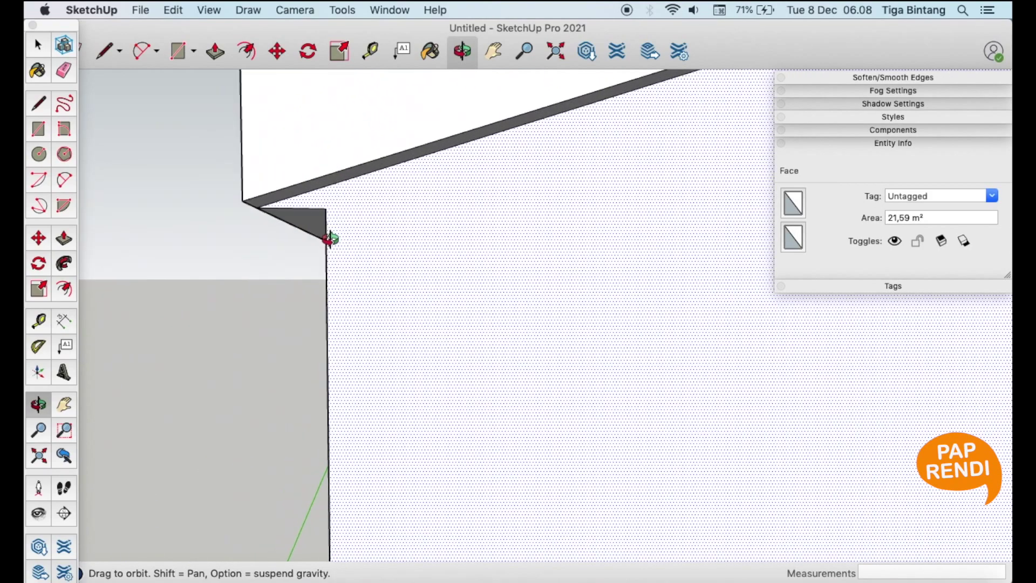
pyautogui.scroll(2, 347, 209)
pyautogui.press('space')
pyautogui.press('l')
pyautogui.click(321, 204)
pyautogui.scroll(2, 327, 180)
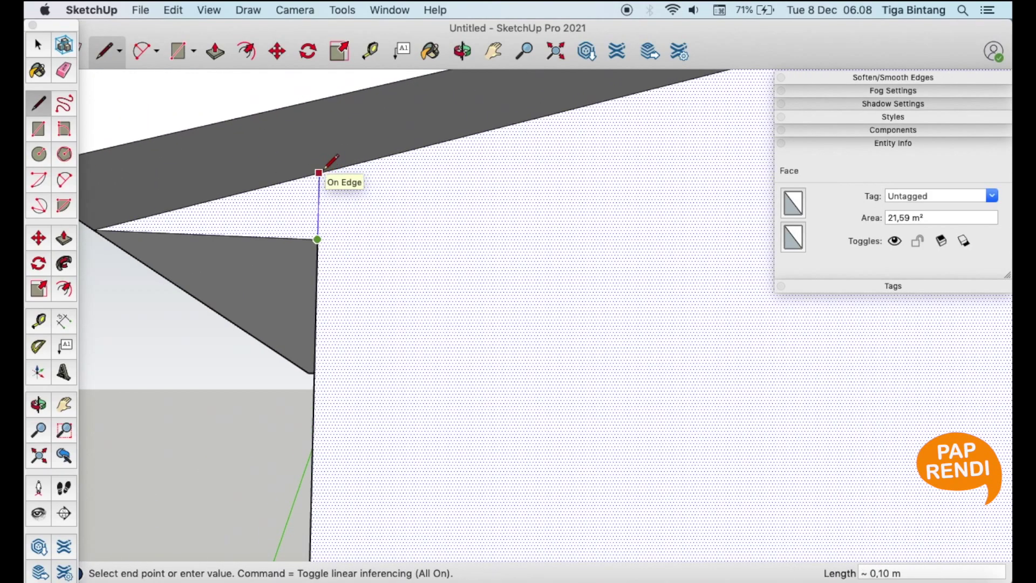
pyautogui.click(319, 172)
pyautogui.press('space')
pyautogui.press('p')
pyautogui.moveTo(282, 210); pyautogui.dragTo(308, 383)
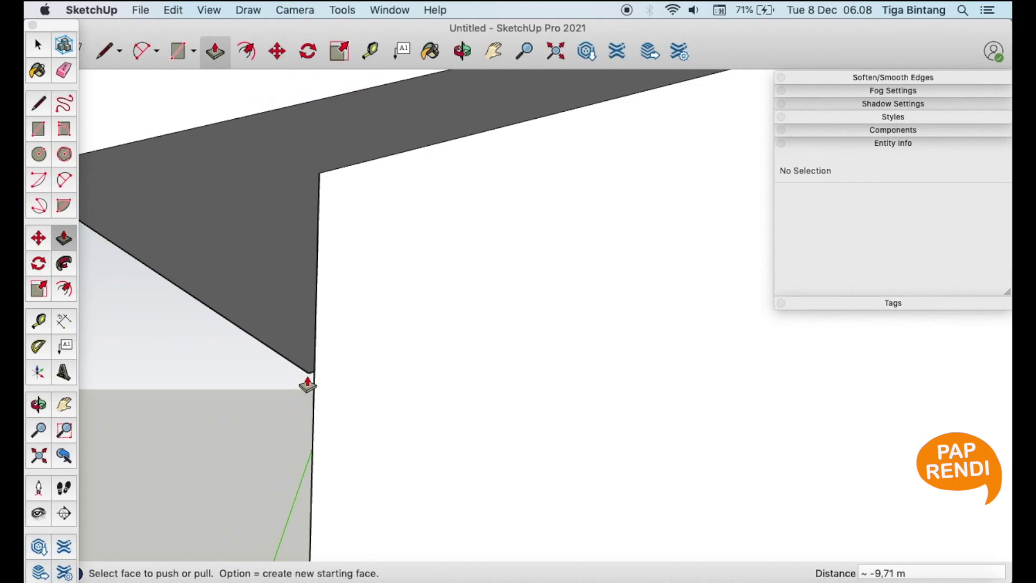
# Offset the left gable wall face inward to form an inset border
pyautogui.press('o')
pyautogui.scroll(-5, 340, 327)
pyautogui.scroll(-3, 388, 377)
pyautogui.moveTo(389, 377); pyautogui.dragTo(280, 213)
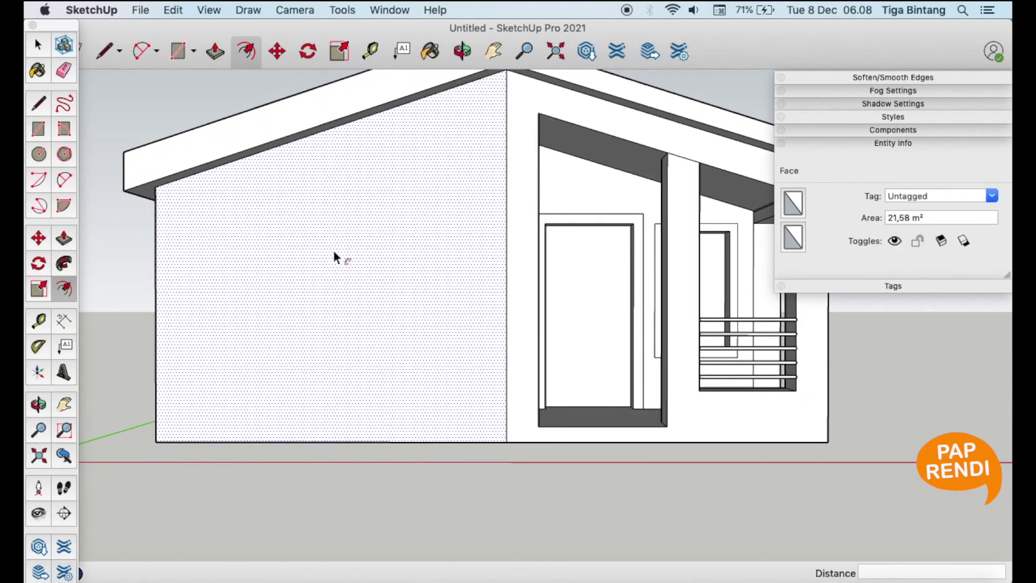
pyautogui.click(333, 250)
pyautogui.click(187, 212)
# Draw two vertical lines across the inset to mark off a tall middle panel
pyautogui.press('l')
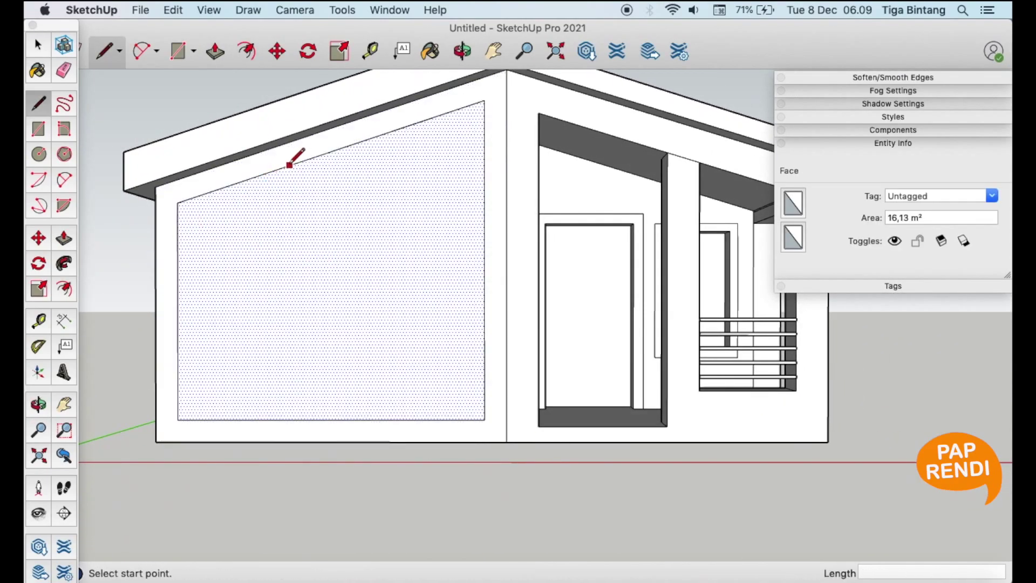
pyautogui.click(248, 179)
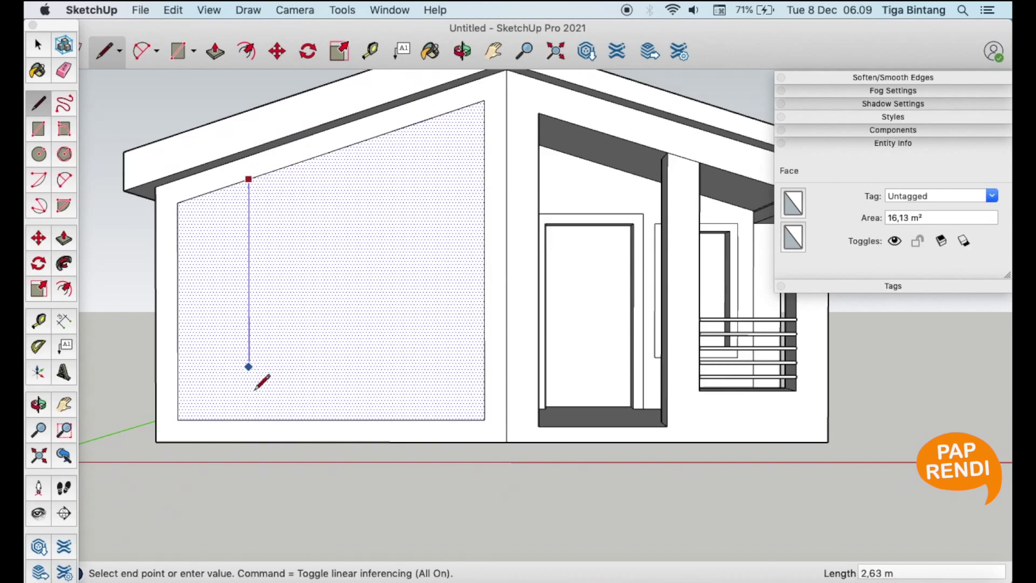
pyautogui.click(248, 419)
pyautogui.click(412, 124)
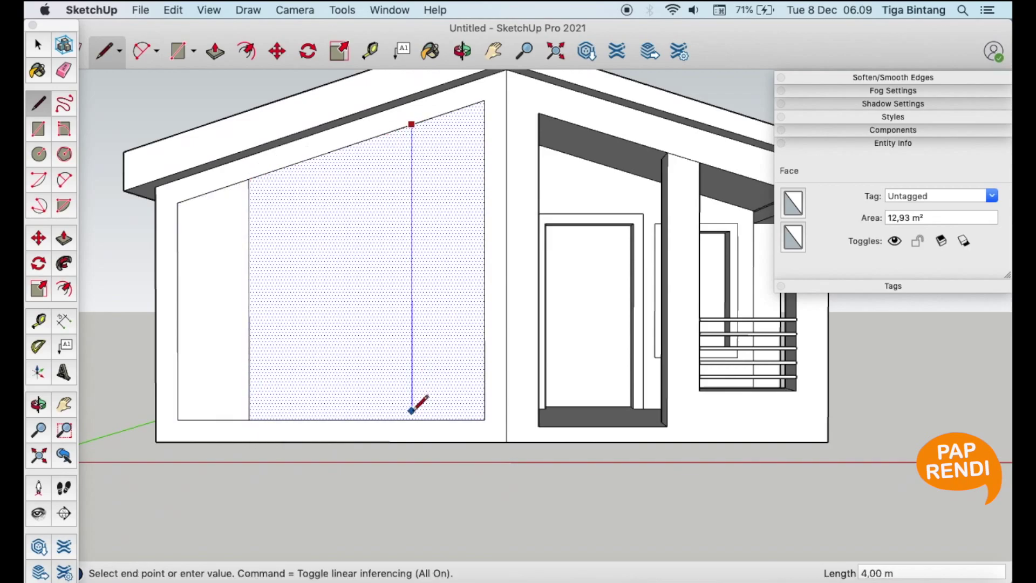
pyautogui.click(412, 420)
pyautogui.press('space')
# Offset the middle panel inward by 0,33 m to form a frame band
pyautogui.click(370, 327)
pyautogui.press('f')
pyautogui.click(248, 237)
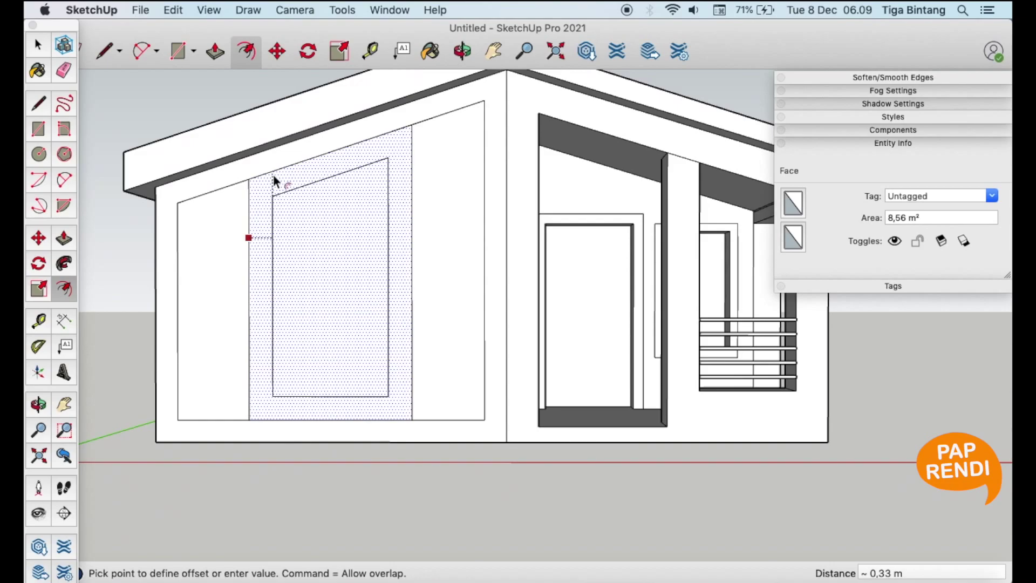
pyautogui.click(352, 319)
pyautogui.press('o')
pyautogui.moveTo(352, 319)
pyautogui.mouseDown()
pyautogui.moveTo(209, 388)
pyautogui.moveTo(343, 347)
pyautogui.moveTo(325, 347)
pyautogui.mouseUp()
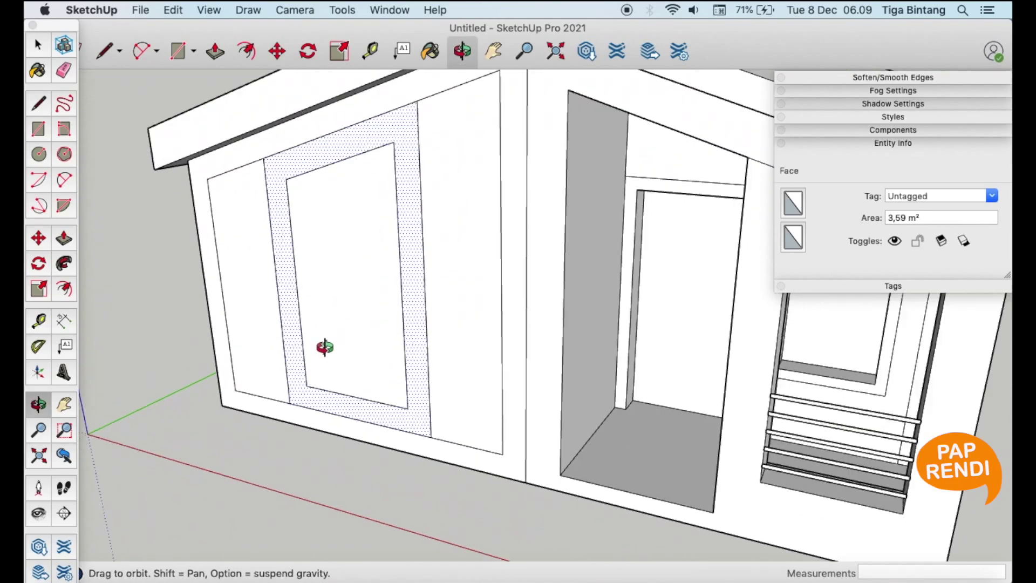
# Extrude a rectangle drawn across the window frame's base 1 m outward into a box
pyautogui.press('r')
pyautogui.click(287, 382)
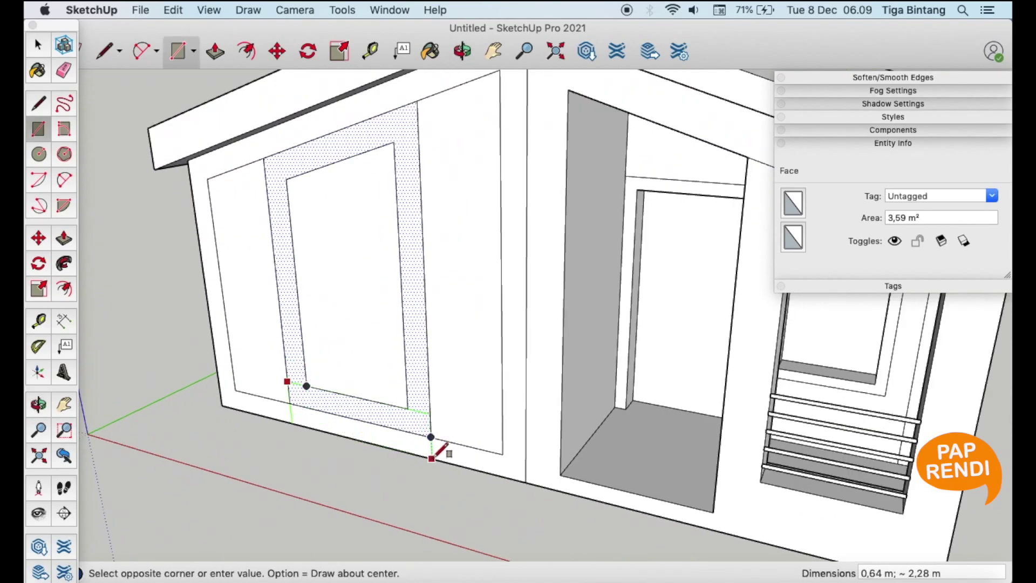
pyautogui.click(432, 458)
pyautogui.press('space')
pyautogui.click(415, 429)
pyautogui.press('p')
pyautogui.click(406, 430)
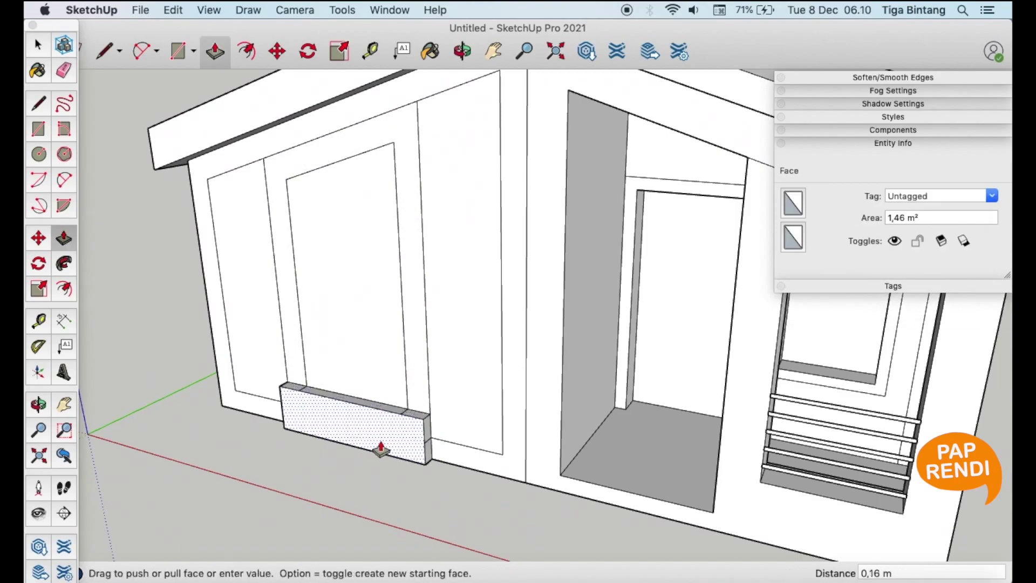
pyautogui.write('1')
pyautogui.press('Return')
pyautogui.press('o')
pyautogui.moveTo(366, 463); pyautogui.dragTo(283, 483)
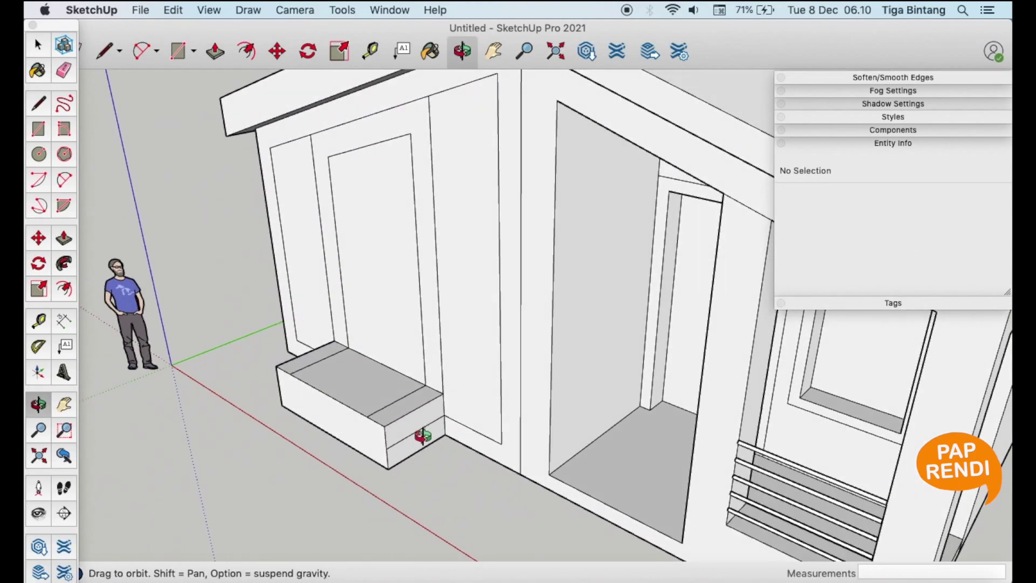
pyautogui.scroll(3, 422, 437)
# Hollow the box top by offsetting an inset rim and sinking the inner face
pyautogui.press('space')
pyautogui.click(378, 368)
pyautogui.press('Delete')
pyautogui.press('f')
pyautogui.click(242, 296)
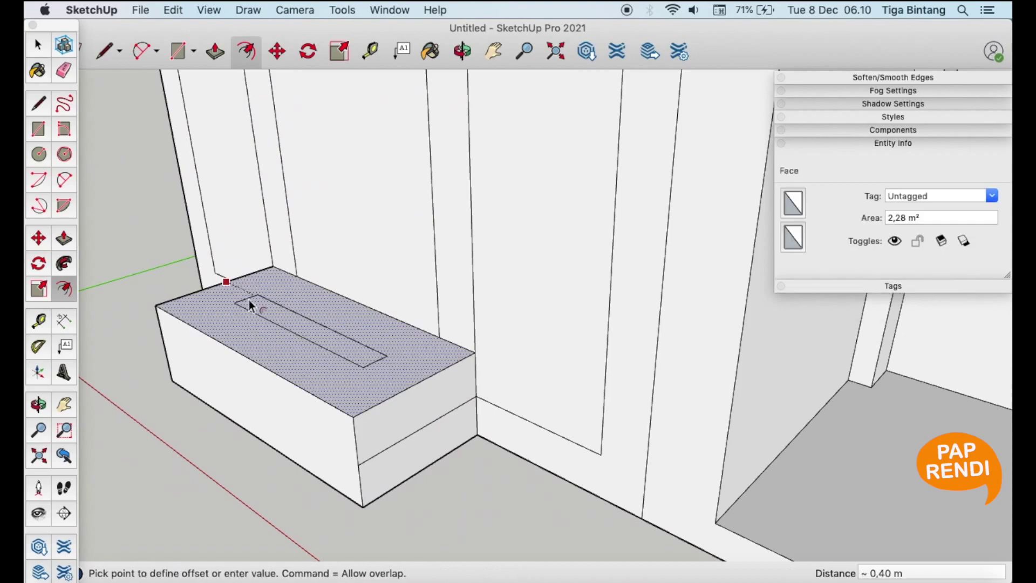
pyautogui.click(238, 290)
pyautogui.press('space')
pyautogui.click(320, 337)
pyautogui.press('p')
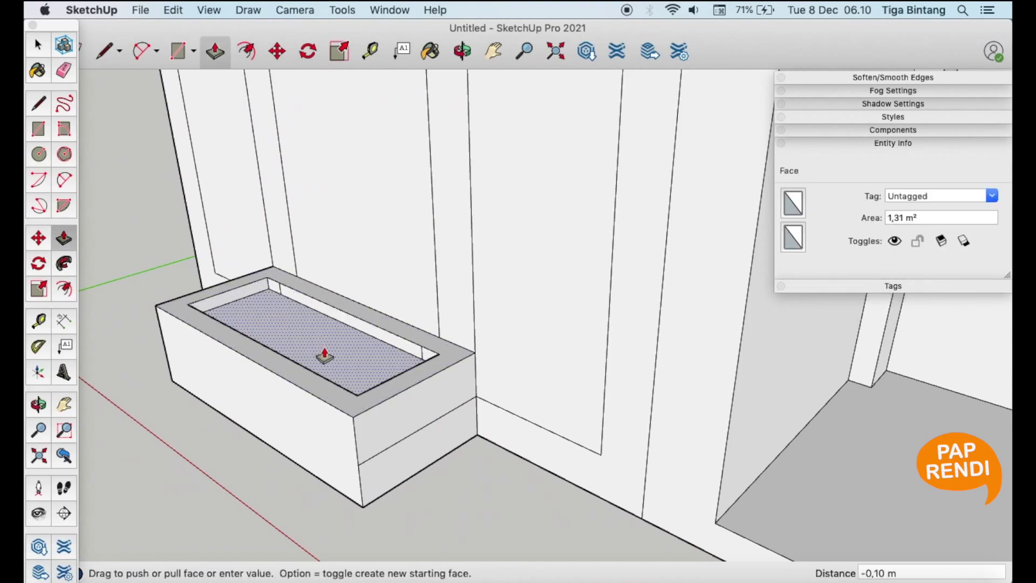
pyautogui.click(326, 362)
pyautogui.press('space')
pyautogui.press('e')
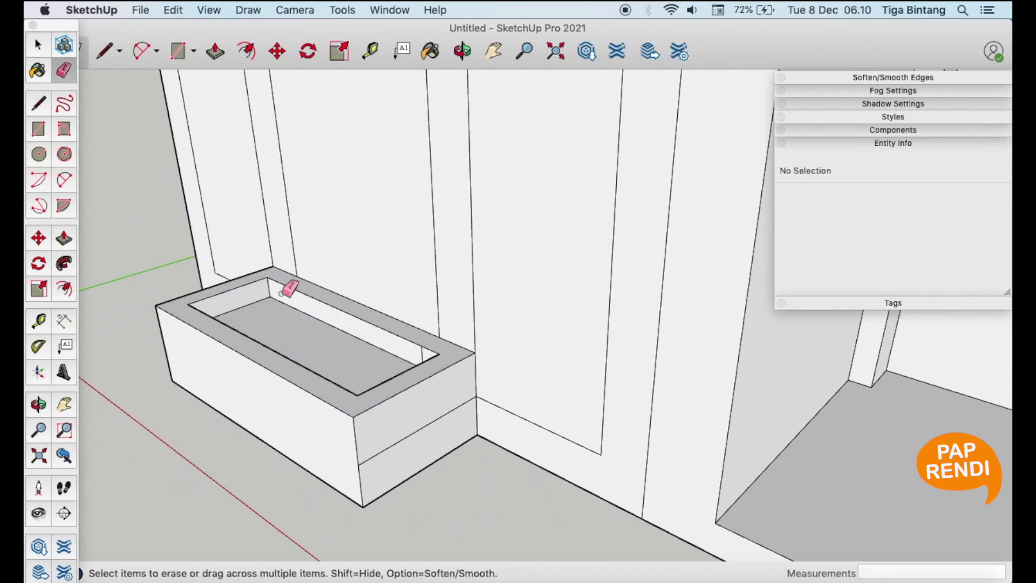
# Recess the inner window panel face 0,30 m into the wall
pyautogui.moveTo(424, 351); pyautogui.dragTo(594, 414, button='middle')
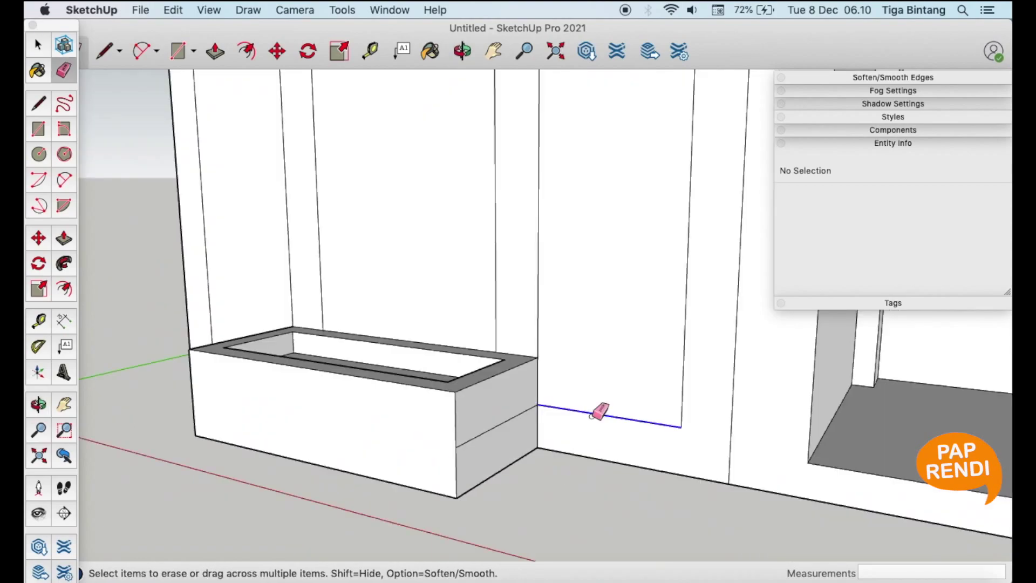
pyautogui.moveTo(626, 360)
pyautogui.mouseDown(button='middle')
pyautogui.moveTo(610, 532)
pyautogui.moveTo(578, 465)
pyautogui.moveTo(607, 150)
pyautogui.mouseUp(button='middle')
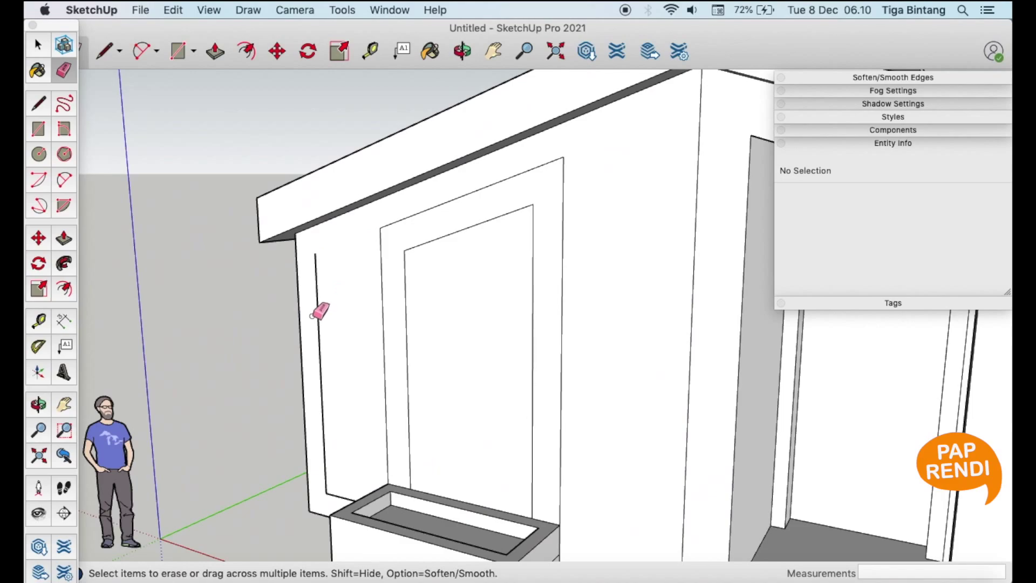
pyautogui.moveTo(352, 432)
pyautogui.mouseDown(button='middle')
pyautogui.moveTo(285, 331)
pyautogui.moveTo(439, 347)
pyautogui.mouseUp(button='middle')
pyautogui.press('space')
pyautogui.click(409, 271)
pyautogui.press('p')
pyautogui.click(423, 316)
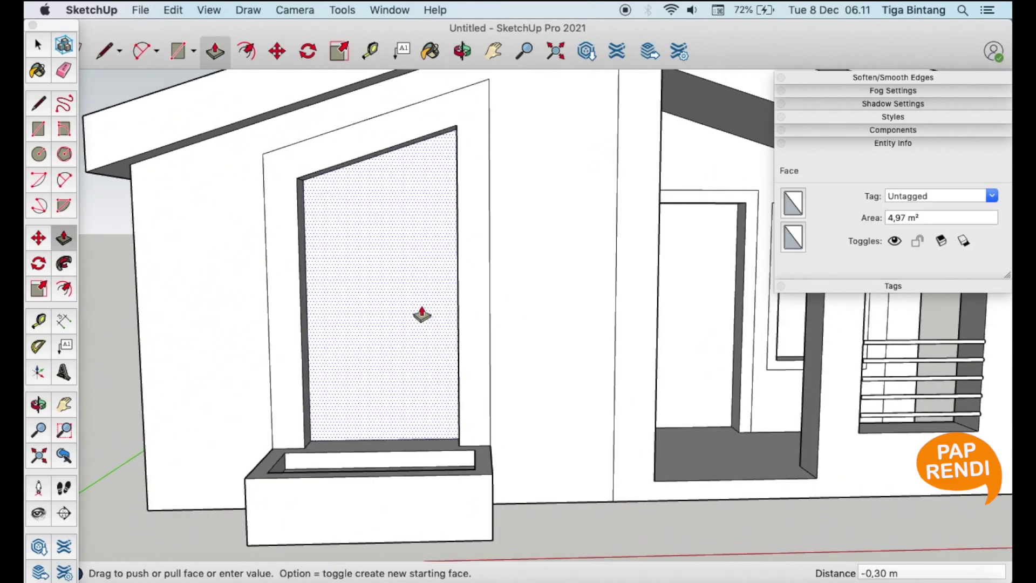
pyautogui.click(422, 320)
pyautogui.press('space')
# Push the planter's lower side and front faces inward to step back the base
pyautogui.moveTo(477, 332)
pyautogui.mouseDown(button='middle')
pyautogui.moveTo(308, 300)
pyautogui.moveTo(370, 416)
pyautogui.moveTo(408, 416)
pyautogui.mouseUp(button='middle')
pyautogui.press('space')
pyautogui.click(475, 445)
pyautogui.press('l')
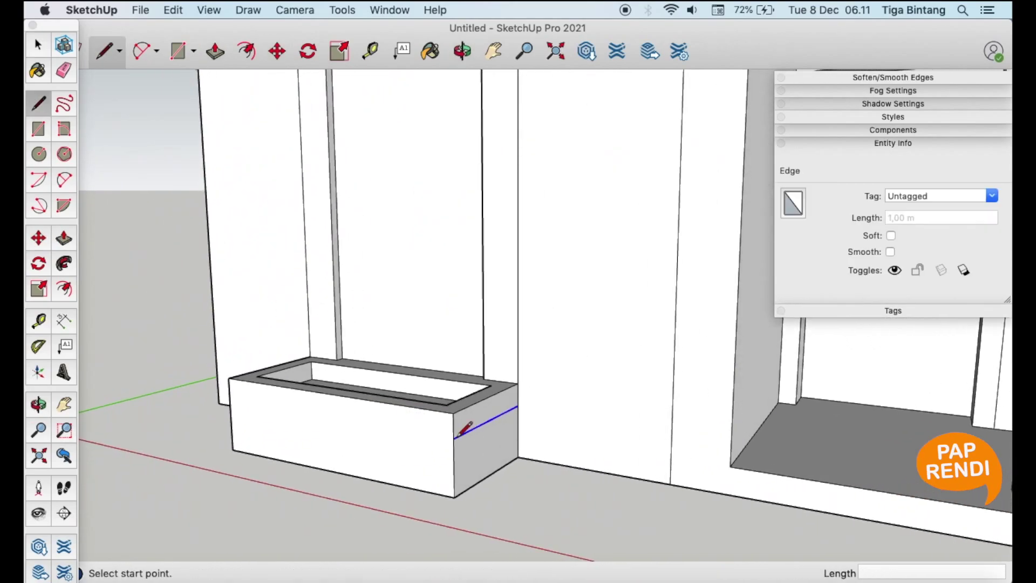
pyautogui.click(453, 438)
pyautogui.press('space')
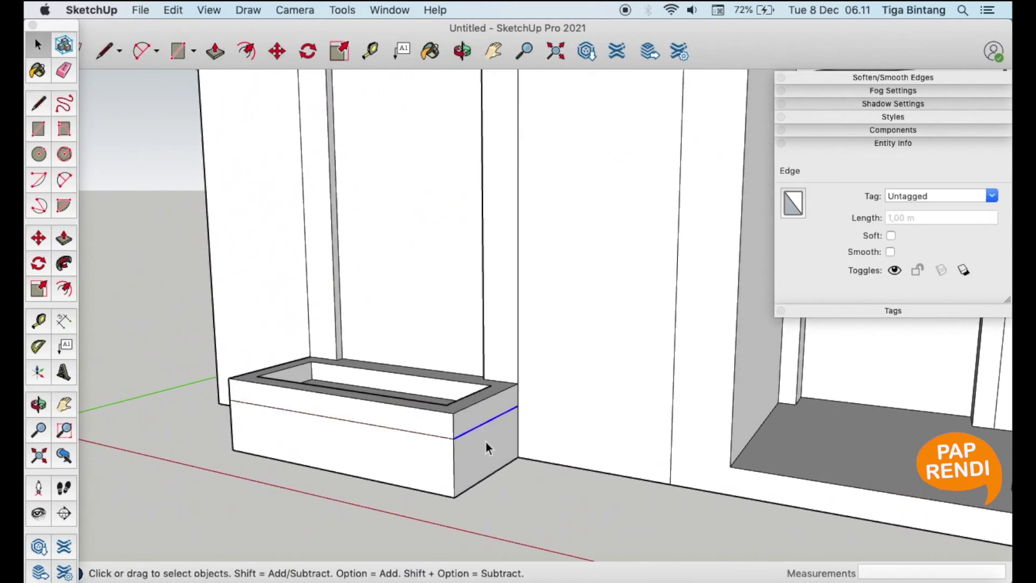
pyautogui.press('p')
pyautogui.click(489, 449)
pyautogui.click(474, 455)
pyautogui.press('space')
pyautogui.press('p')
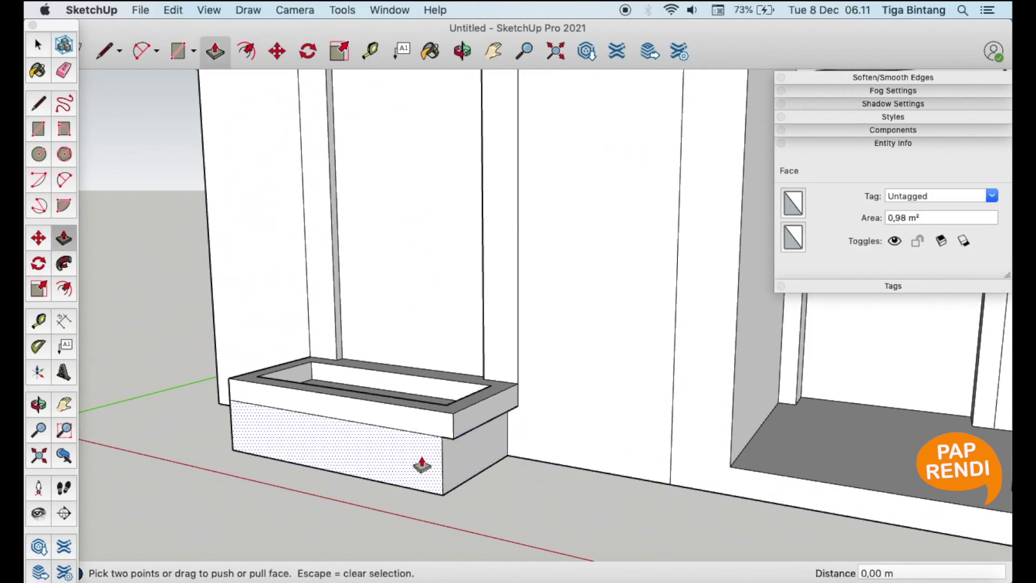
pyautogui.click(421, 456)
pyautogui.click(432, 465)
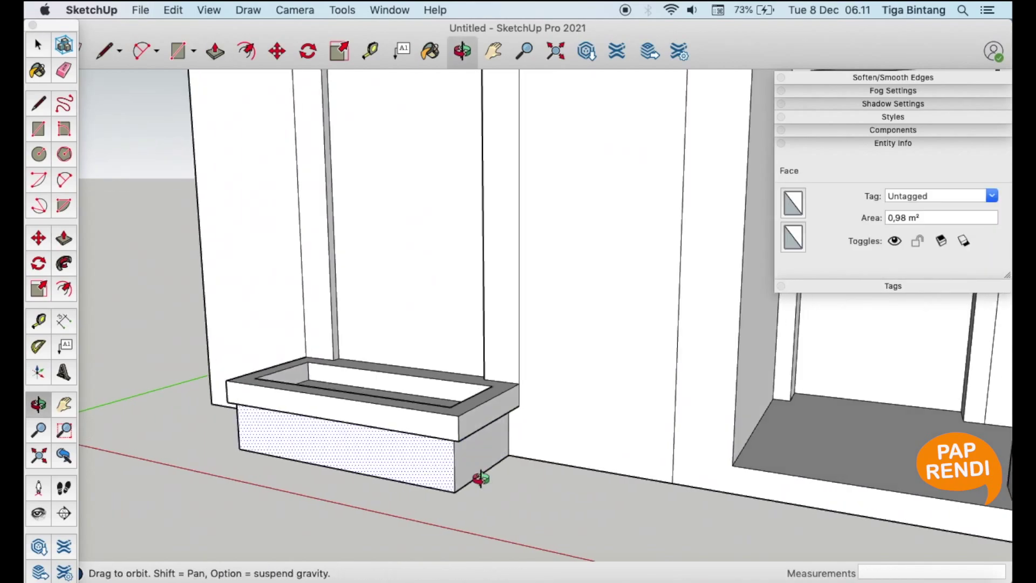
# Align the planter's end edge with the lip and inset the base's end face
pyautogui.moveTo(432, 466); pyautogui.dragTo(453, 442, button='middle')
pyautogui.press('space')
pyautogui.click(341, 455)
pyautogui.press('m')
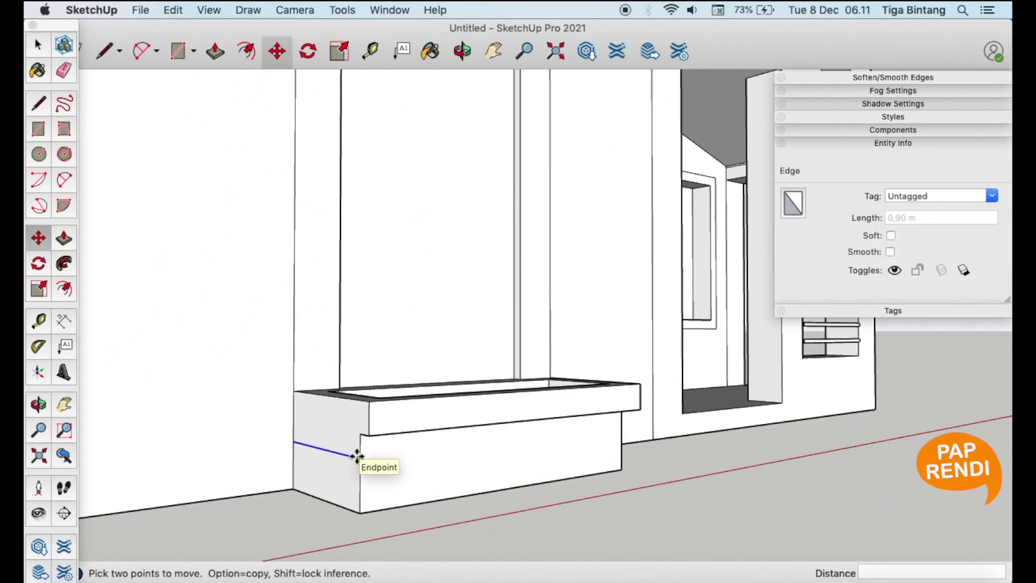
pyautogui.click(358, 458)
pyautogui.click(360, 434)
pyautogui.press('space')
pyautogui.click(345, 464)
pyautogui.moveTo(347, 473); pyautogui.dragTo(359, 458)
pyautogui.press('space')
pyautogui.press('o')
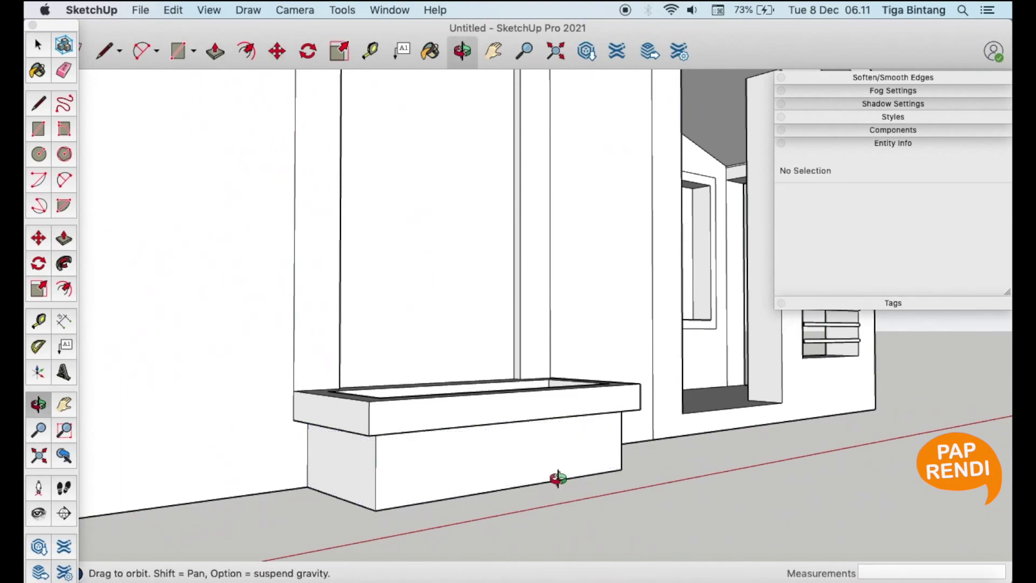
pyautogui.moveTo(558, 481)
pyautogui.mouseDown()
pyautogui.moveTo(474, 446)
pyautogui.moveTo(470, 455)
pyautogui.moveTo(367, 432)
pyautogui.moveTo(307, 405)
pyautogui.mouseUp()
pyautogui.scroll(-5, 470, 455)
# Draw a window rectangle on the side wall
pyautogui.scroll(5, 440, 425)
pyautogui.scroll(-3, 441, 426)
pyautogui.moveTo(441, 426)
pyautogui.mouseDown()
pyautogui.moveTo(538, 423)
pyautogui.moveTo(534, 389)
pyautogui.mouseUp()
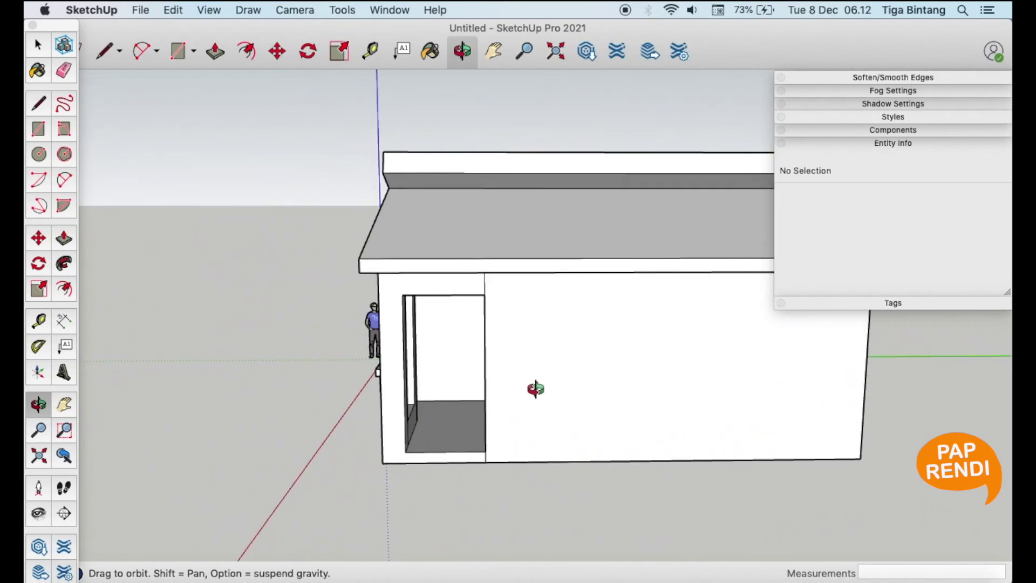
pyautogui.scroll(3, 488, 407)
pyautogui.press('r')
pyautogui.click(416, 276)
pyautogui.click(568, 424)
pyautogui.press('space')
pyautogui.tripleClick(558, 416)
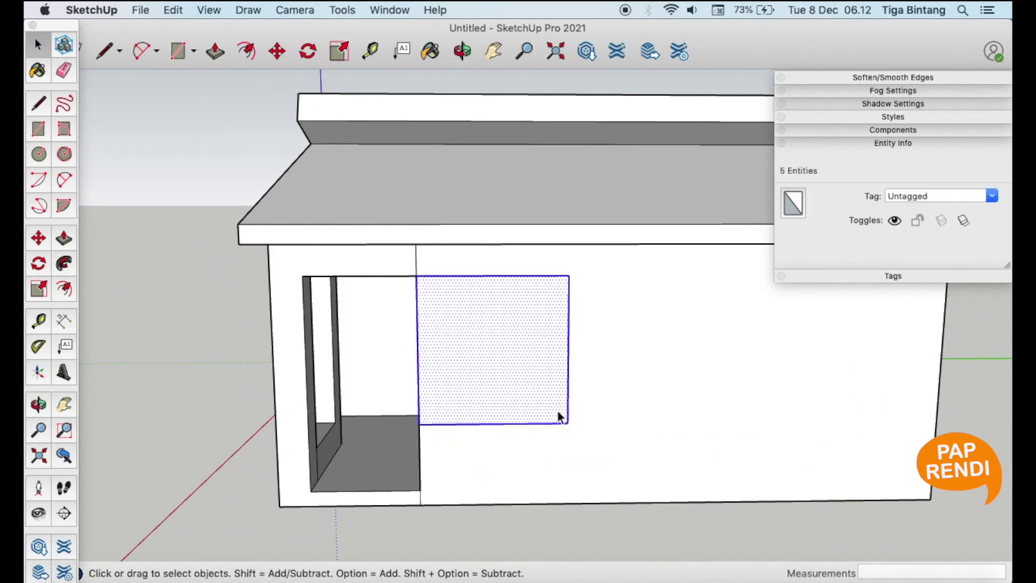
pyautogui.press('g')
pyautogui.press('l')
pyautogui.click(427, 276)
pyautogui.press('space')
# Shift the window rectangle right along the wall and erase the leftover original
pyautogui.doubleClick(563, 396)
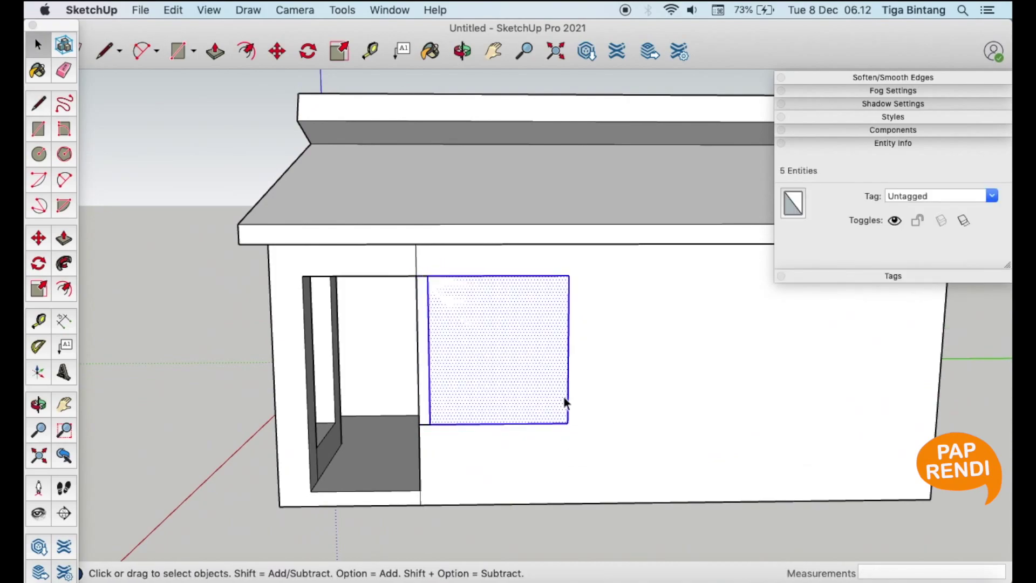
pyautogui.press('m')
pyautogui.moveTo(569, 424); pyautogui.dragTo(640, 423)
pyautogui.press('space')
pyautogui.press('e')
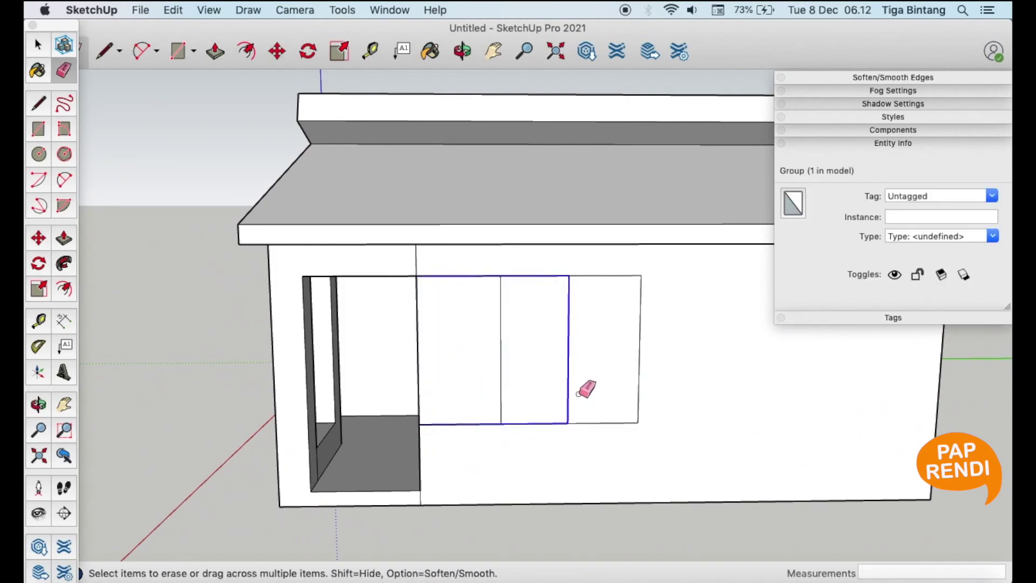
pyautogui.click(566, 375)
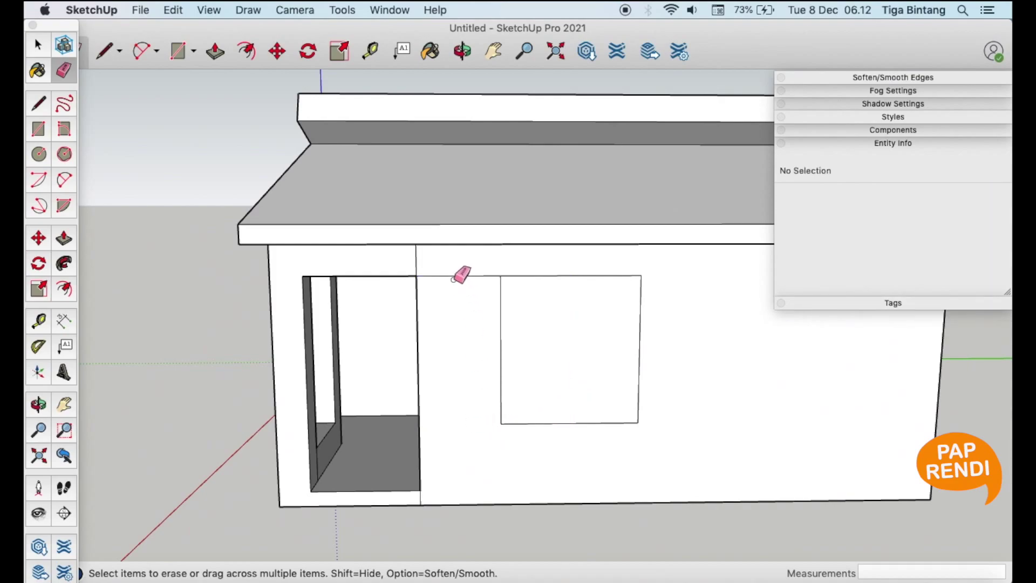
# Offset the window outline inward to form a frame around the pane
pyautogui.press('space')
pyautogui.click(587, 341)
pyautogui.press('f')
pyautogui.moveTo(539, 330); pyautogui.dragTo(510, 314)
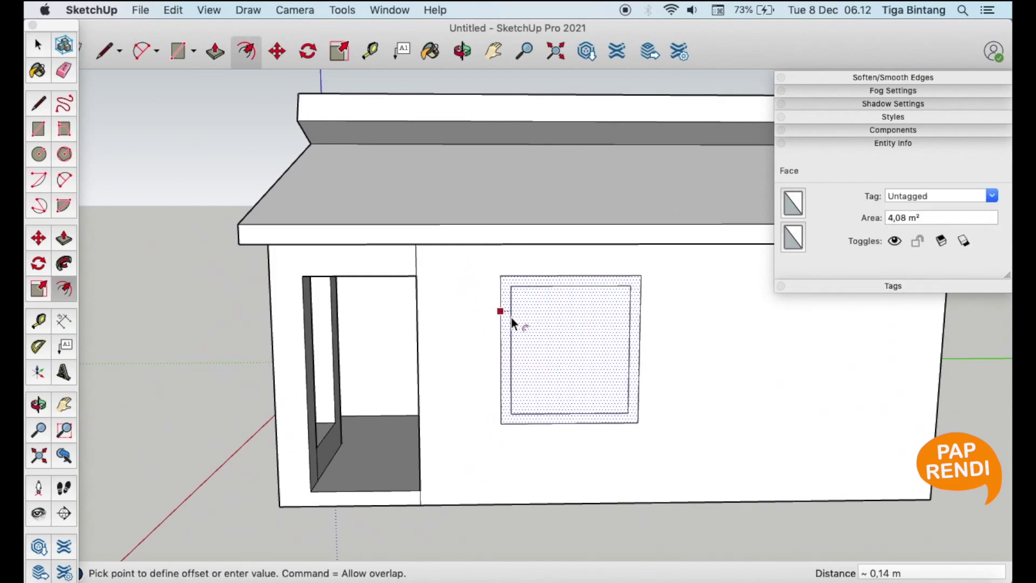
pyautogui.press('p')
pyautogui.click(566, 351)
pyautogui.press('Escape')
# Copy the framed window 3,15 m further along the side wall
pyautogui.press('space')
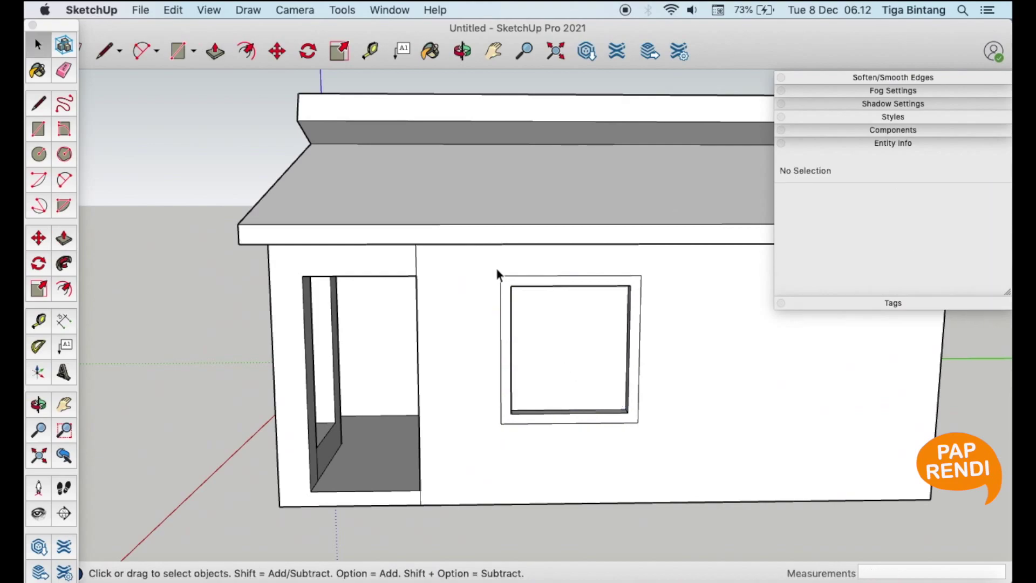
pyautogui.moveTo(497, 267); pyautogui.dragTo(675, 420)
pyautogui.press('m')
pyautogui.click(502, 426)
pyautogui.press('alt')
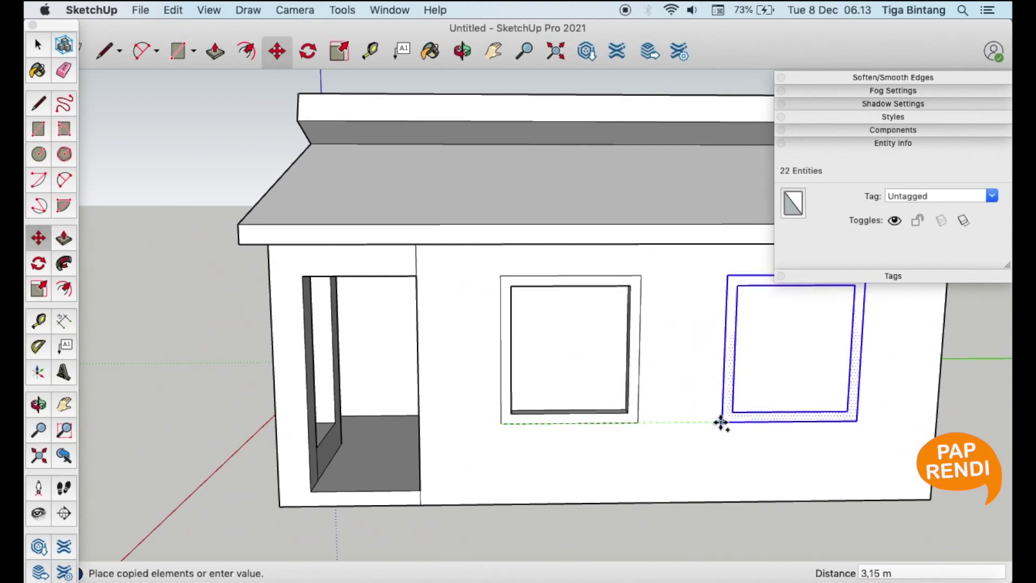
pyautogui.click(736, 423)
pyautogui.press('space')
# Pull the front door's frame band out 0.05 m
pyautogui.moveTo(693, 409)
pyautogui.mouseDown(button='middle')
pyautogui.moveTo(835, 361)
pyautogui.moveTo(429, 368)
pyautogui.mouseUp(button='middle')
pyautogui.scroll(5, 430, 368)
pyautogui.click(429, 368)
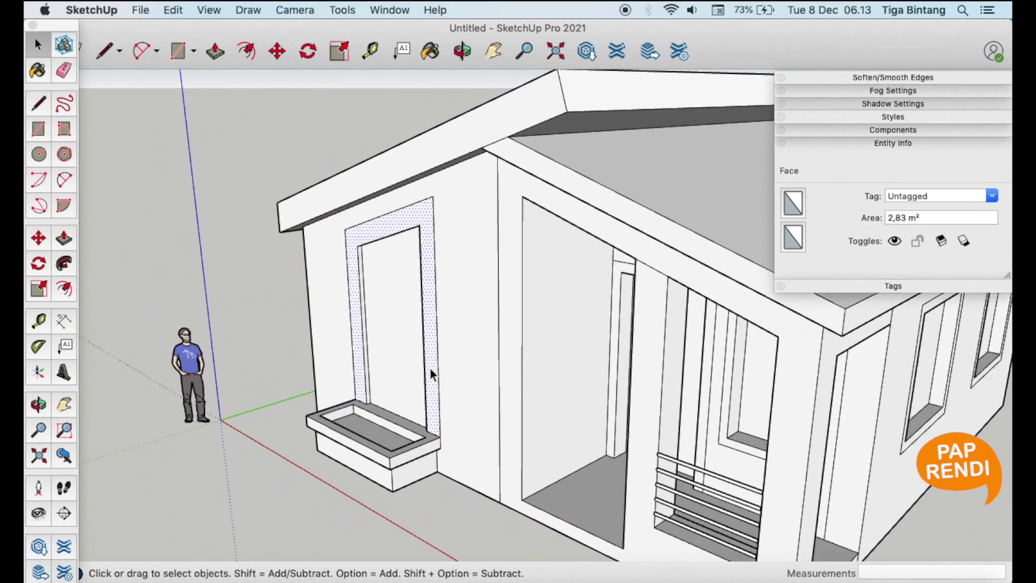
pyautogui.press('p')
pyautogui.click(428, 372)
pyautogui.click(428, 372)
pyautogui.press('space')
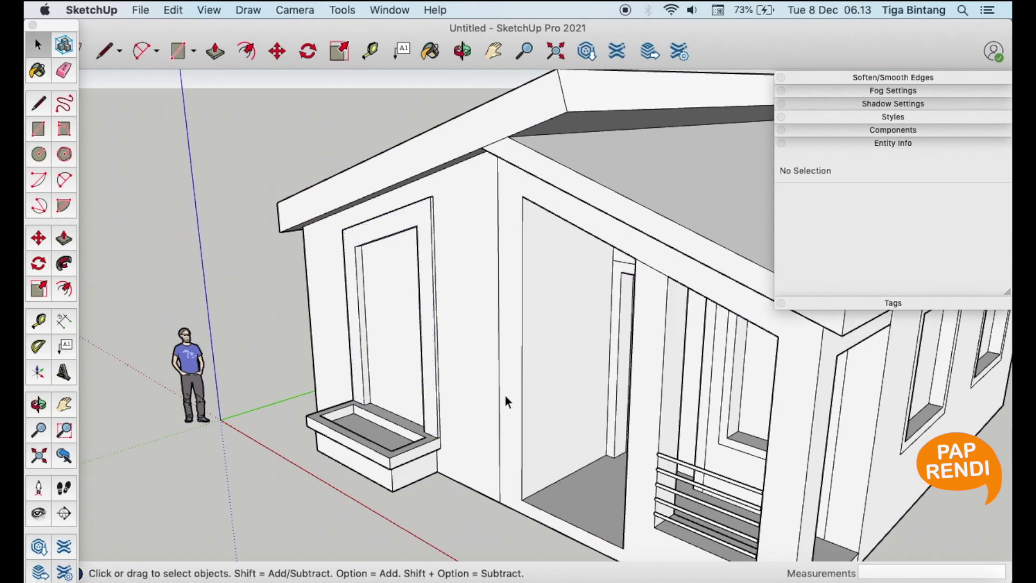
pyautogui.moveTo(513, 403)
pyautogui.mouseDown(button='middle')
pyautogui.moveTo(604, 413)
pyautogui.moveTo(536, 147)
pyautogui.mouseUp(button='middle')
# Draw a line across the porch opening to close the recess under the roof
pyautogui.press('l')
pyautogui.click(529, 194)
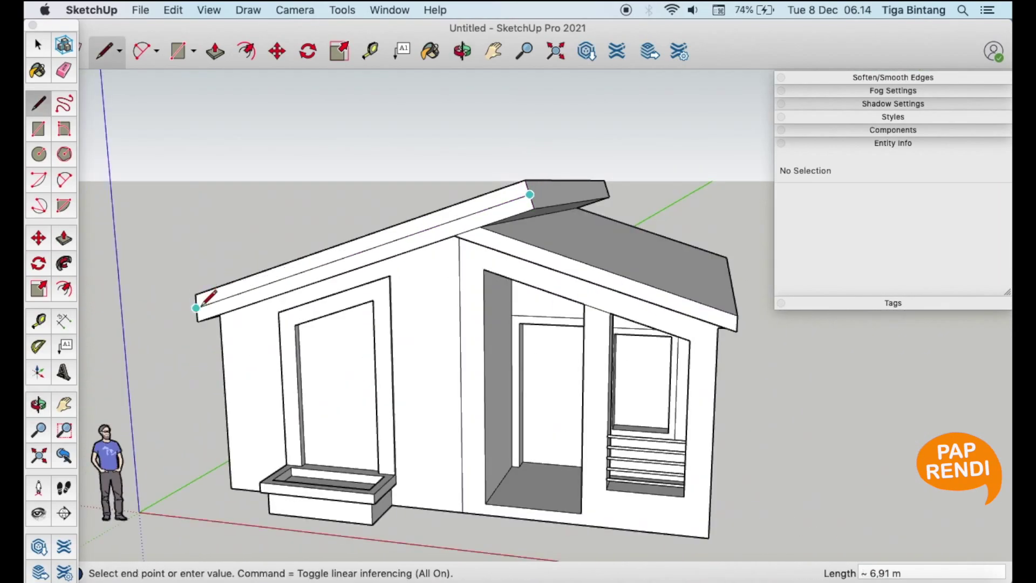
pyautogui.moveTo(638, 301); pyautogui.dragTo(499, 211, button='middle')
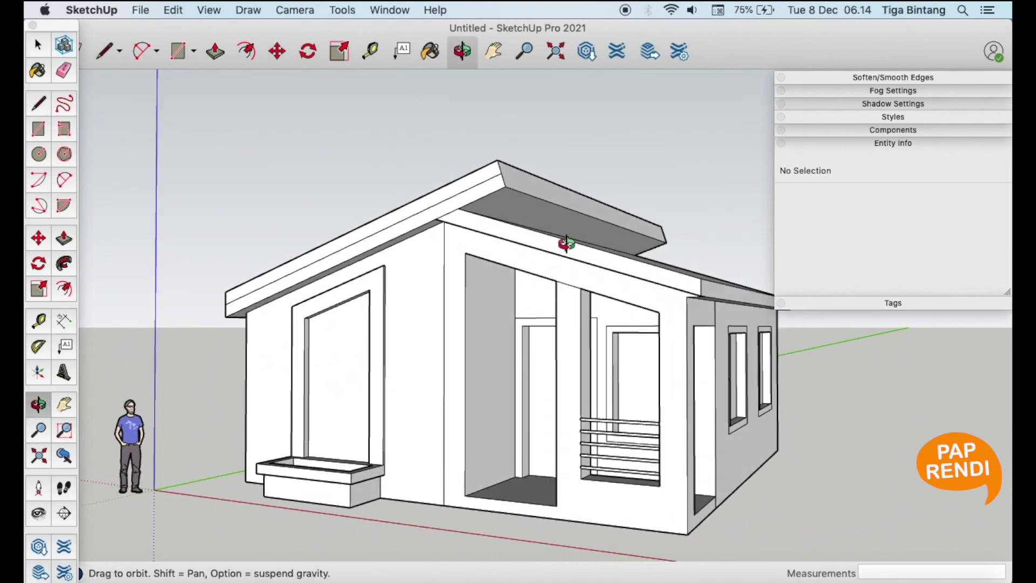
pyautogui.click(695, 273)
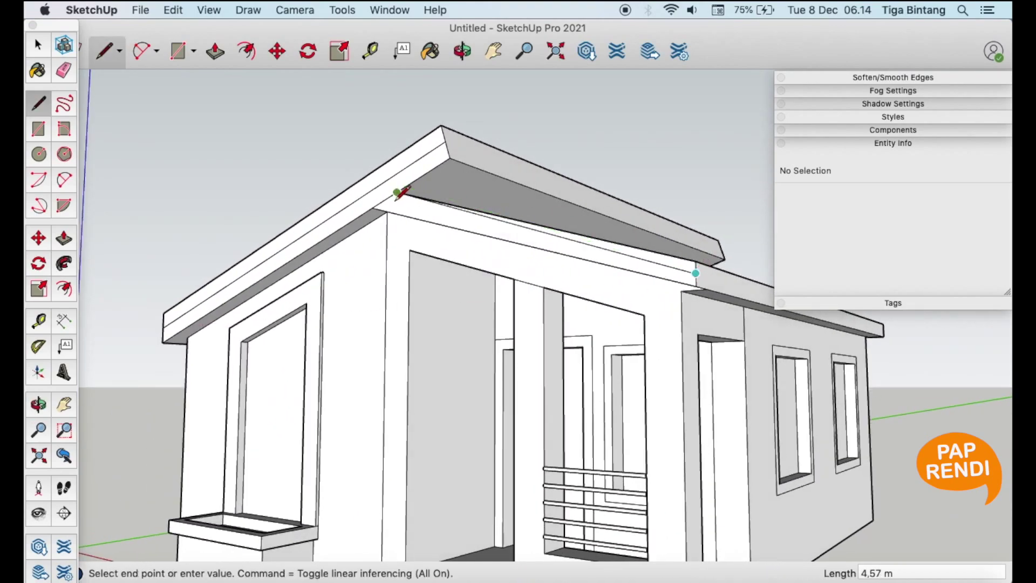
pyautogui.press('space')
pyautogui.moveTo(371, 296); pyautogui.dragTo(551, 215, button='middle')
pyautogui.press('l')
pyautogui.click(548, 220)
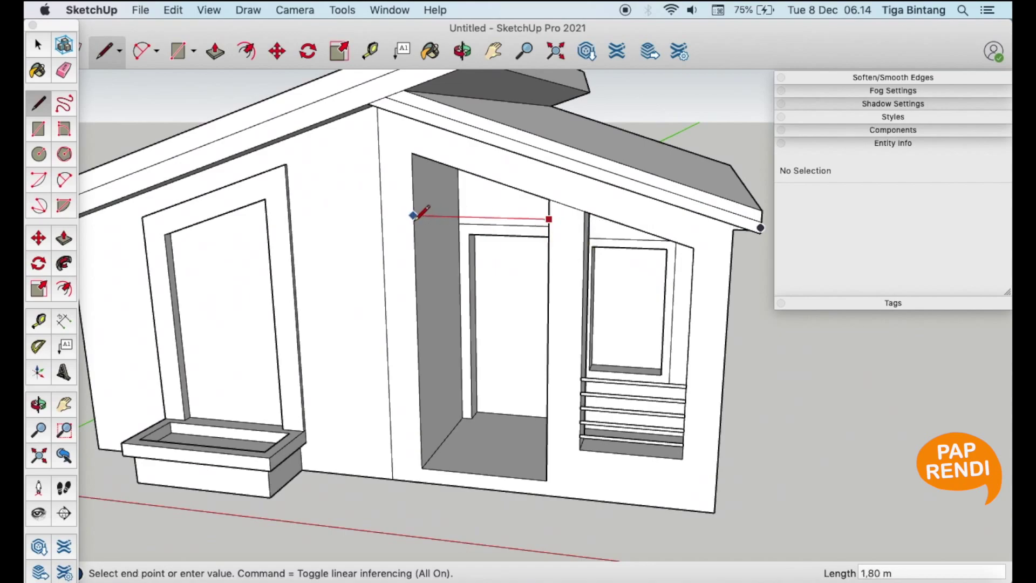
pyautogui.click(414, 215)
pyautogui.press('space')
pyautogui.press('e')
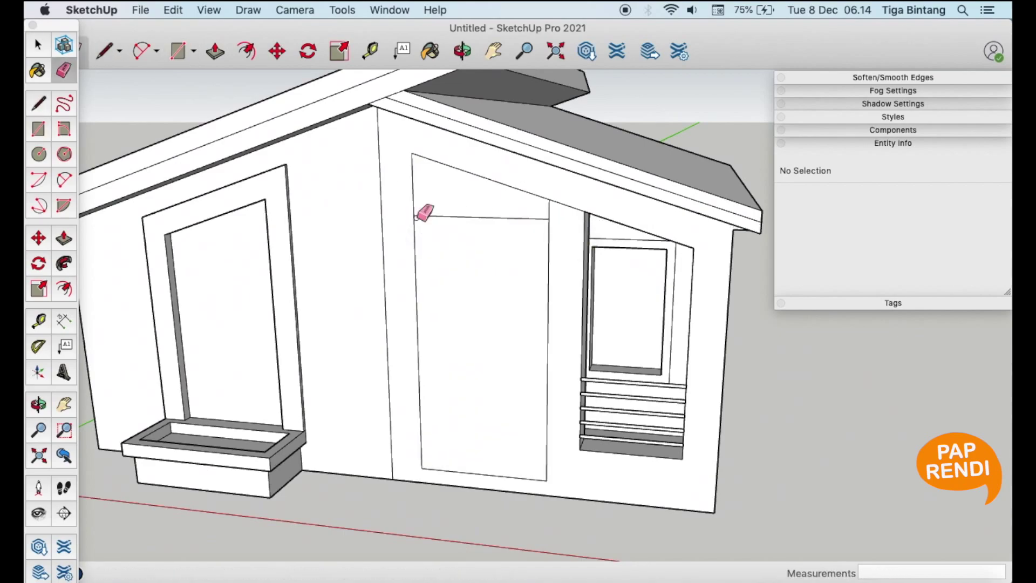
# Draw the beam rectangle across the opening and delete the faces above and below it
pyautogui.press('r')
pyautogui.click(413, 215)
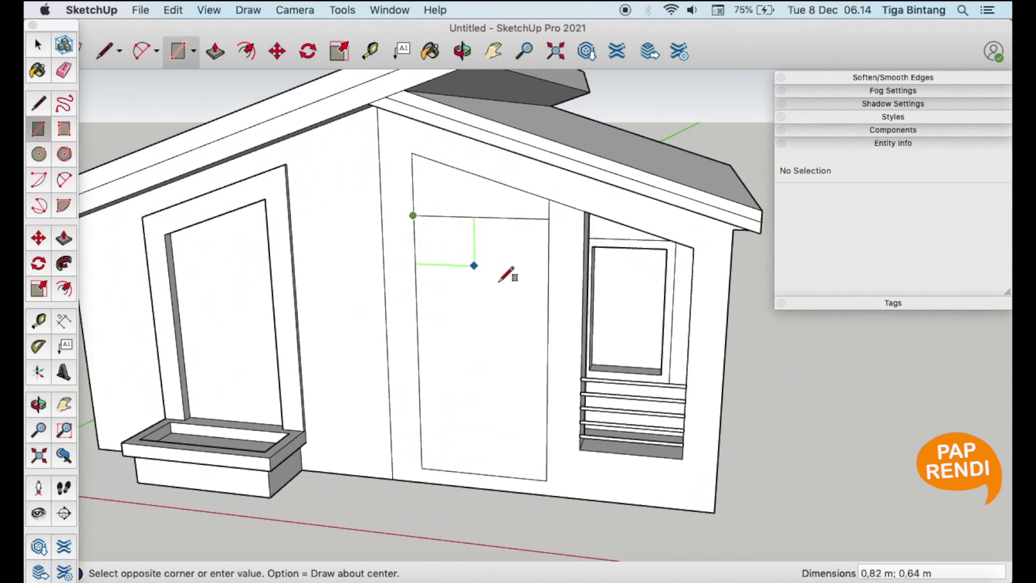
pyautogui.click(549, 245)
pyautogui.press('space')
pyautogui.click(500, 207)
pyautogui.press('Delete')
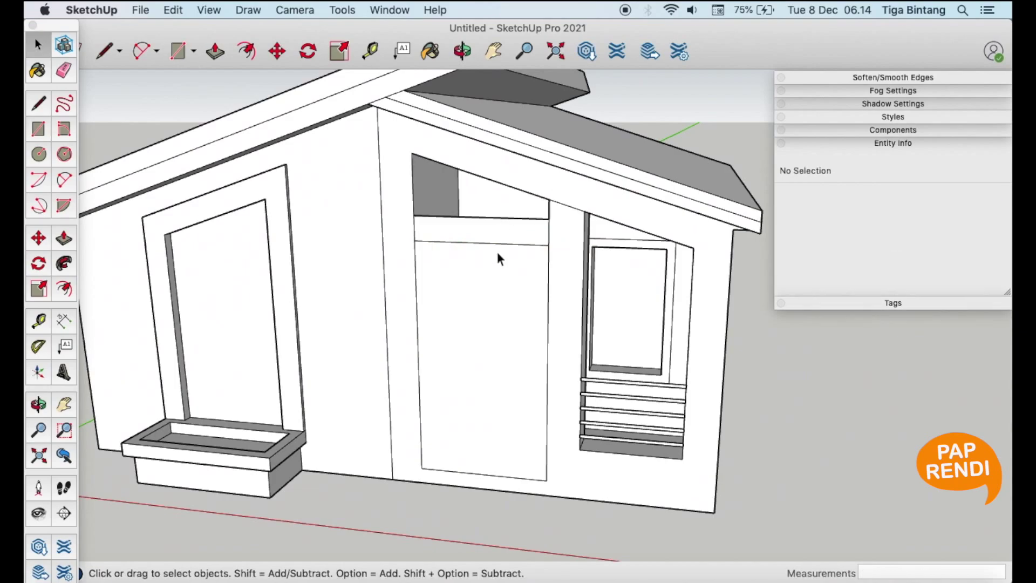
pyautogui.click(496, 253)
pyautogui.press('Delete')
# Start pulling the porch beam and extend the left roof end outward
pyautogui.press('p')
pyautogui.click(492, 235)
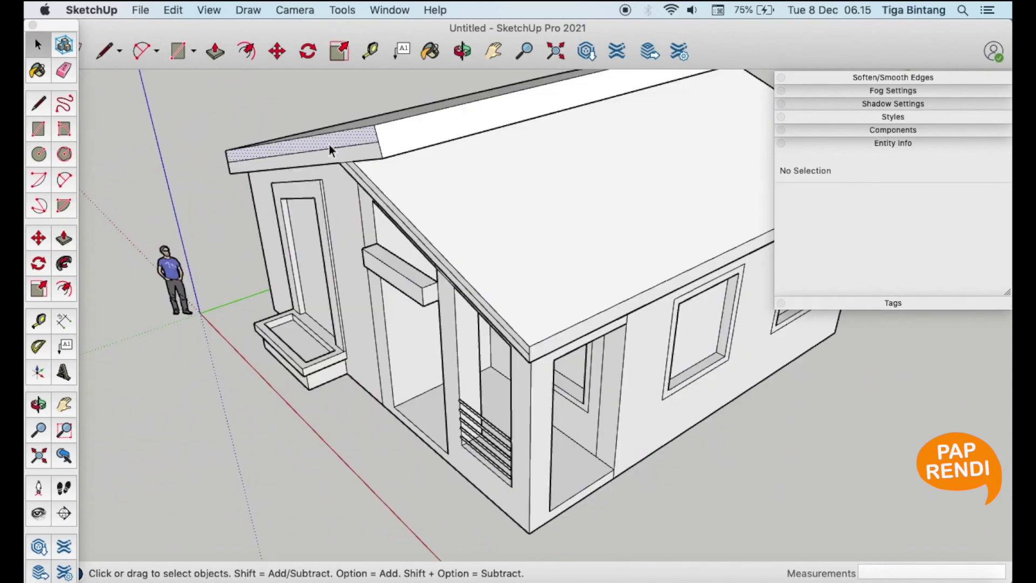
pyautogui.click(330, 145)
pyautogui.press('p')
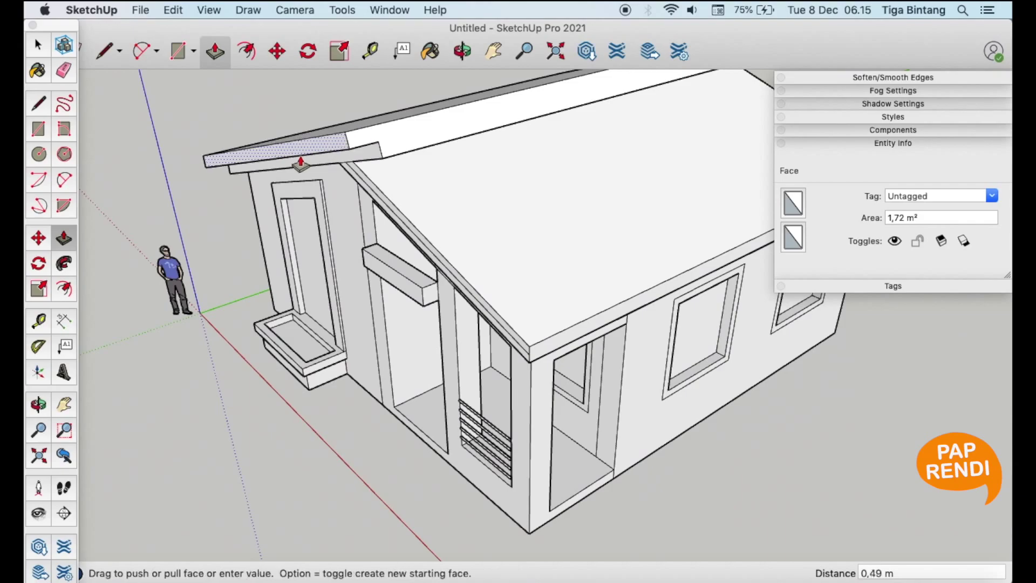
pyautogui.click(298, 162)
pyautogui.press('space')
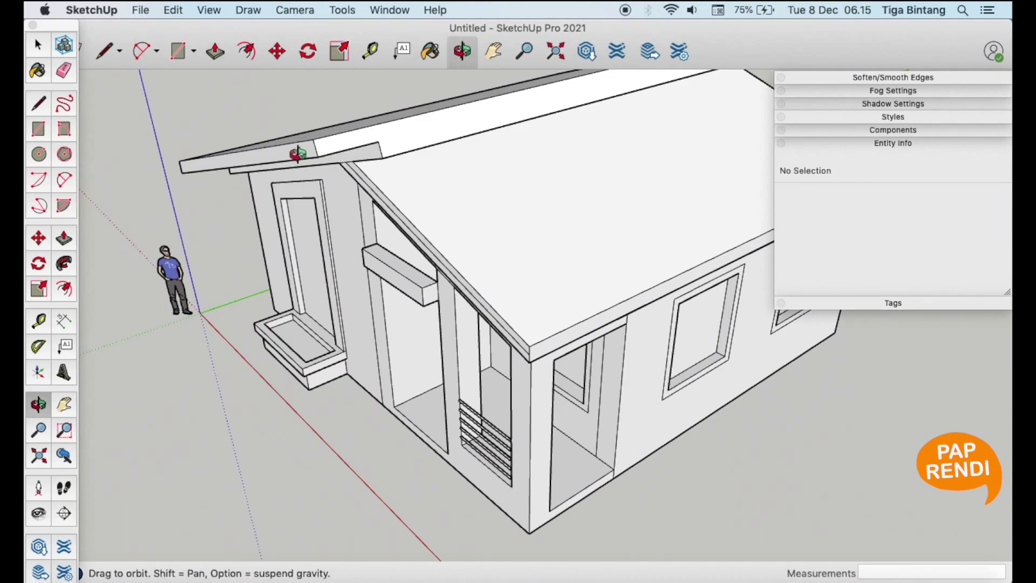
pyautogui.moveTo(298, 162); pyautogui.dragTo(359, 147, button='middle')
# Extend the roof overhang to 1,00 m and pull the porch beam into a canopy
pyautogui.click(359, 147)
pyautogui.press('p')
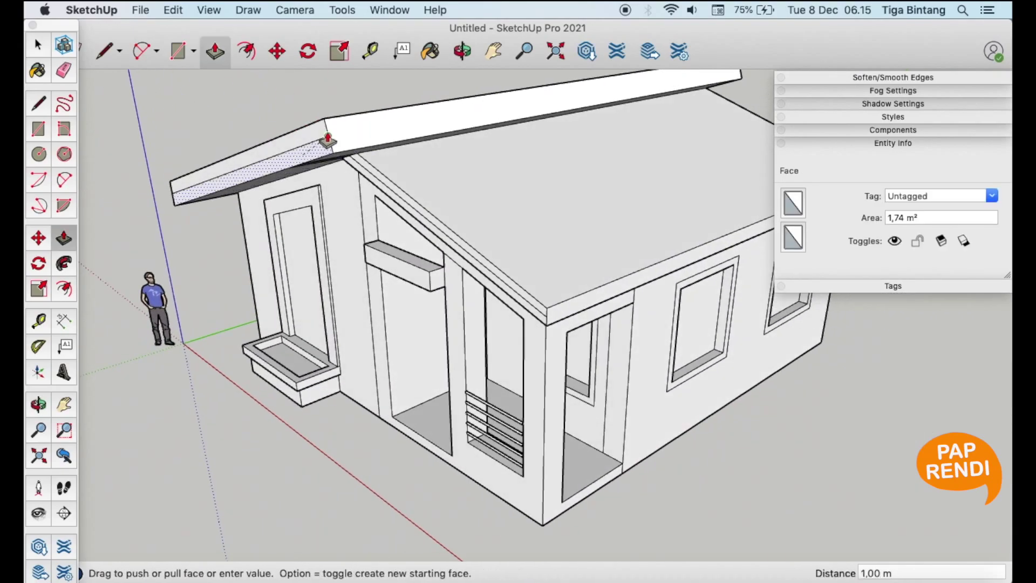
pyautogui.click(410, 265)
pyautogui.click(370, 273)
pyautogui.press('o')
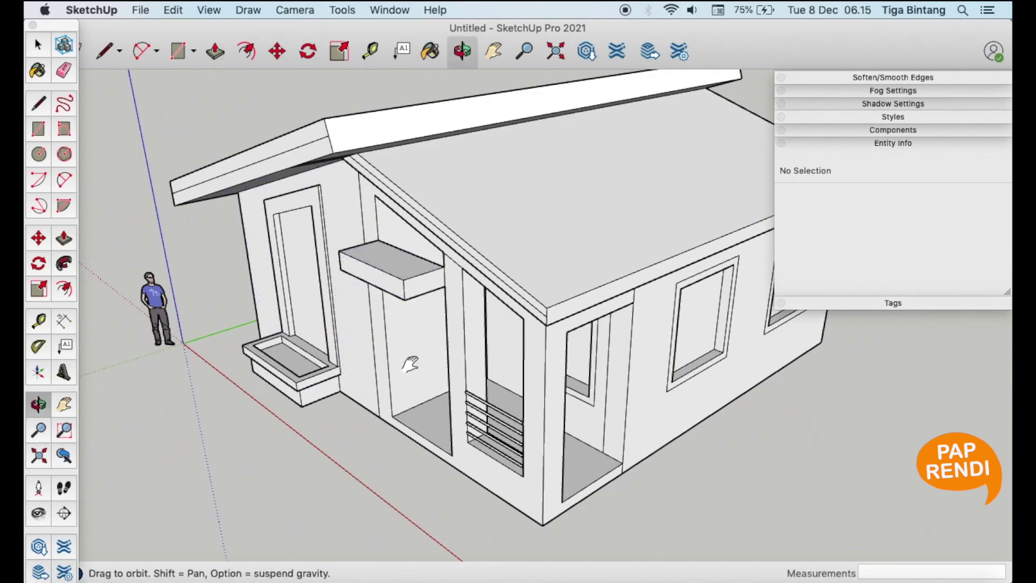
pyautogui.moveTo(370, 273)
pyautogui.mouseDown()
pyautogui.moveTo(448, 286)
pyautogui.moveTo(330, 280)
pyautogui.mouseUp()
pyautogui.press('space')
# Close a new face on the shelf side with a line and pull it outward
pyautogui.click(459, 118)
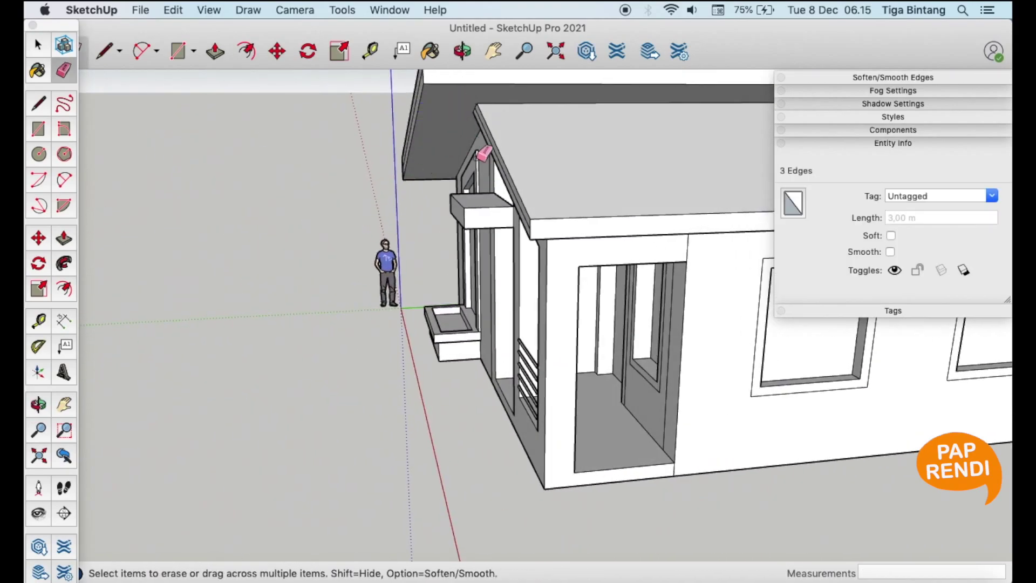
pyautogui.press('o')
pyautogui.moveTo(445, 256)
pyautogui.mouseDown()
pyautogui.moveTo(582, 262)
pyautogui.moveTo(484, 273)
pyautogui.mouseUp()
pyautogui.scroll(5, 483, 273)
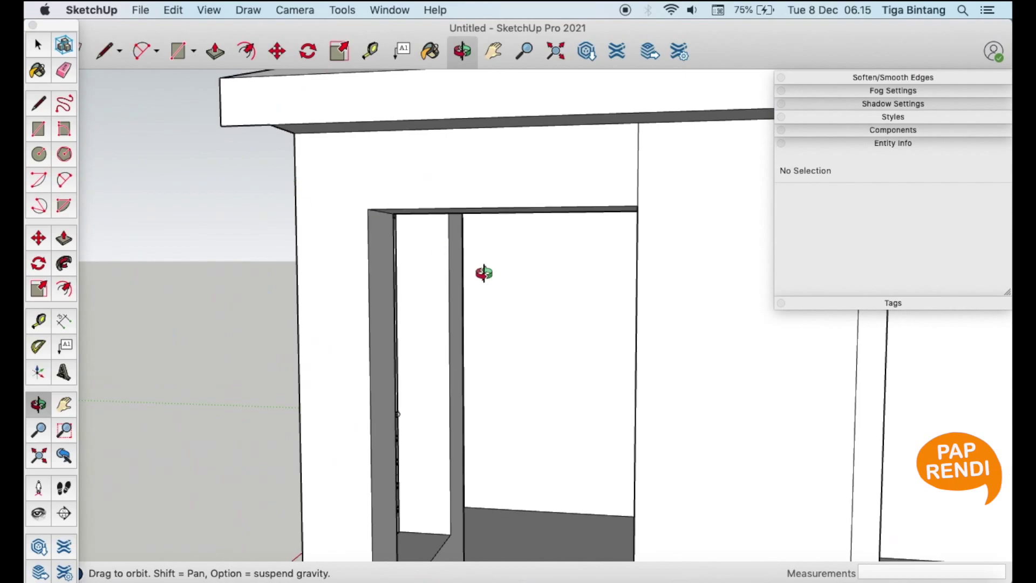
pyautogui.scroll(3, 451, 202)
pyautogui.scroll(3, 458, 211)
pyautogui.press('l')
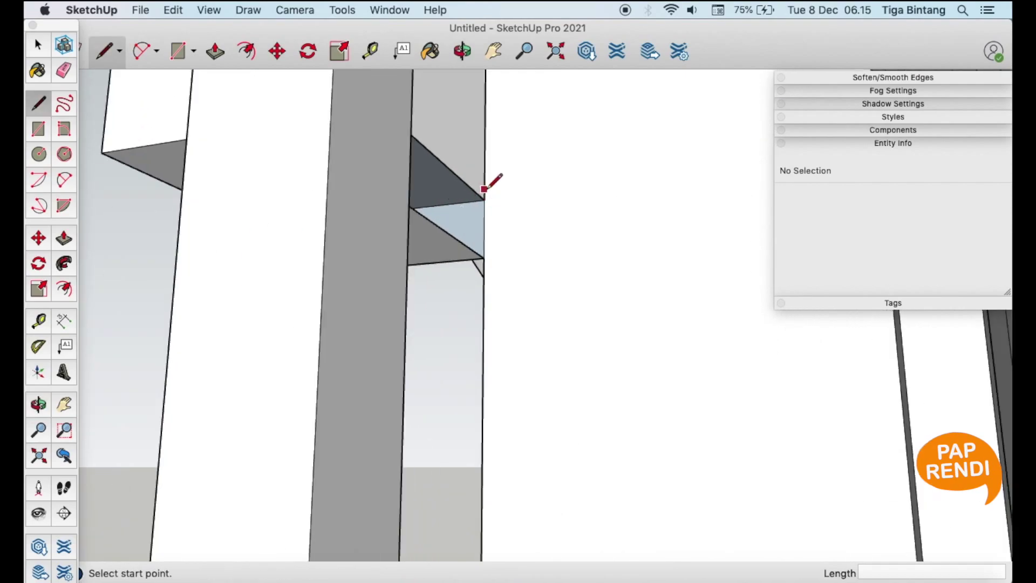
pyautogui.click(483, 257)
pyautogui.press('space')
pyautogui.click(474, 232)
# Push/pull the canopy face out over the porch doorway and reverse its blue face
pyautogui.press('p')
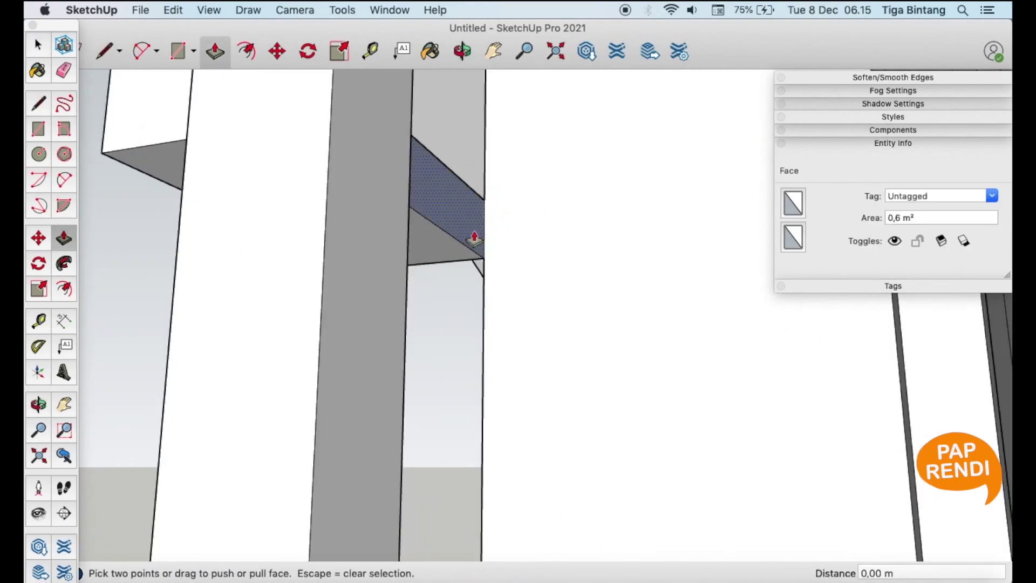
pyautogui.moveTo(475, 232)
pyautogui.mouseDown()
pyautogui.moveTo(725, 436)
pyautogui.moveTo(516, 244)
pyautogui.mouseUp()
pyautogui.press('o')
pyautogui.press('p')
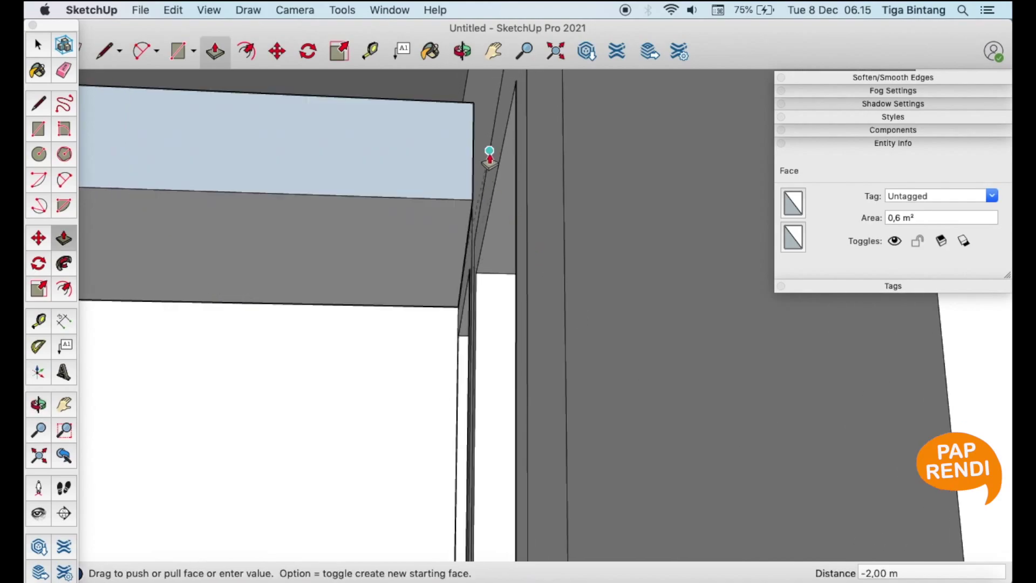
pyautogui.click(493, 183)
pyautogui.scroll(-5, 412, 227)
pyautogui.press('space')
pyautogui.click(447, 200)
pyautogui.rightClick(447, 198)
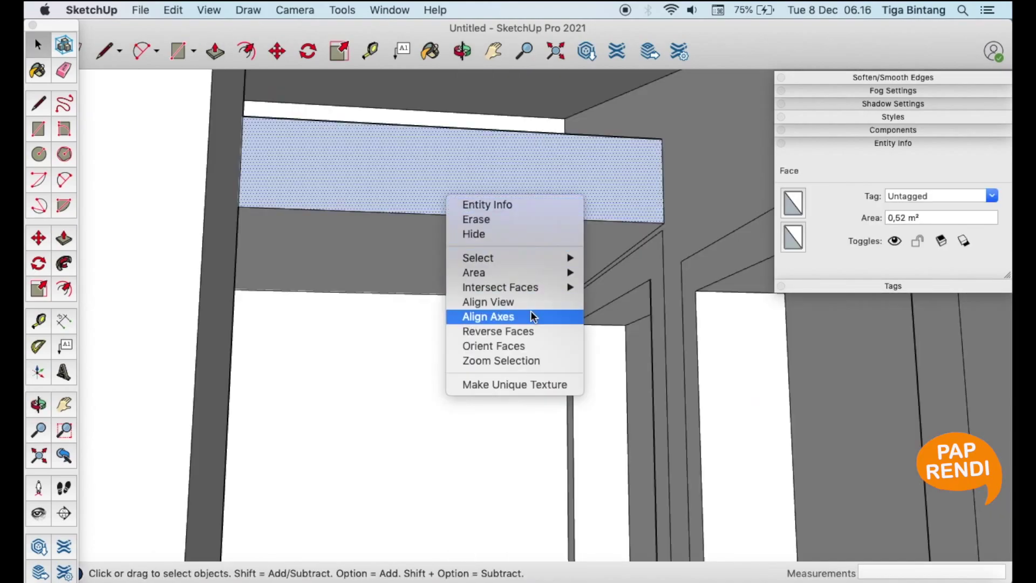
pyautogui.click(531, 331)
# Orbit out to view the new canopy and the whole house
pyautogui.press('o')
pyautogui.moveTo(447, 257); pyautogui.dragTo(671, 270)
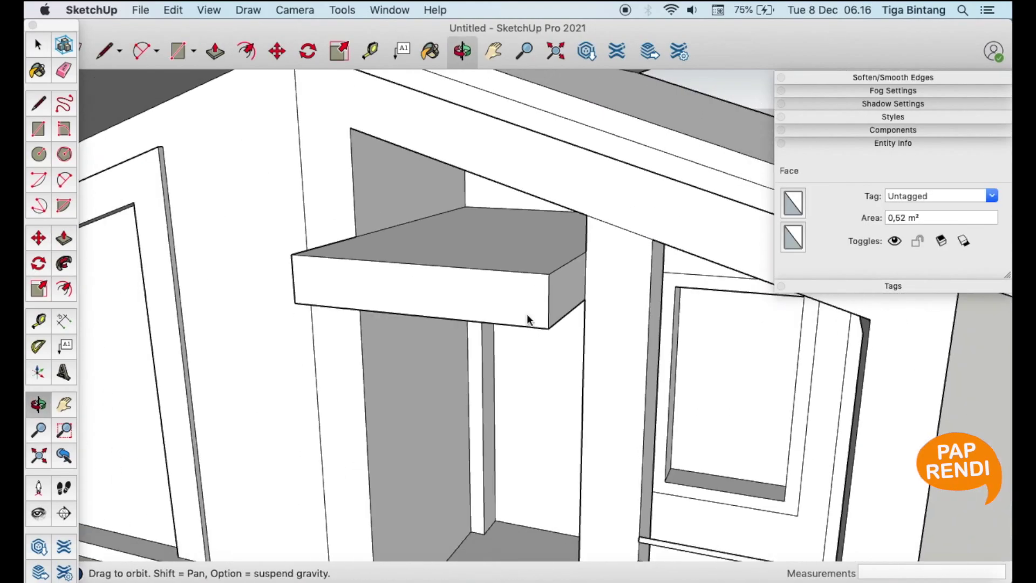
pyautogui.scroll(-5, 551, 314)
pyautogui.moveTo(550, 315); pyautogui.dragTo(467, 437)
pyautogui.scroll(3, 461, 441)
pyautogui.press('r')
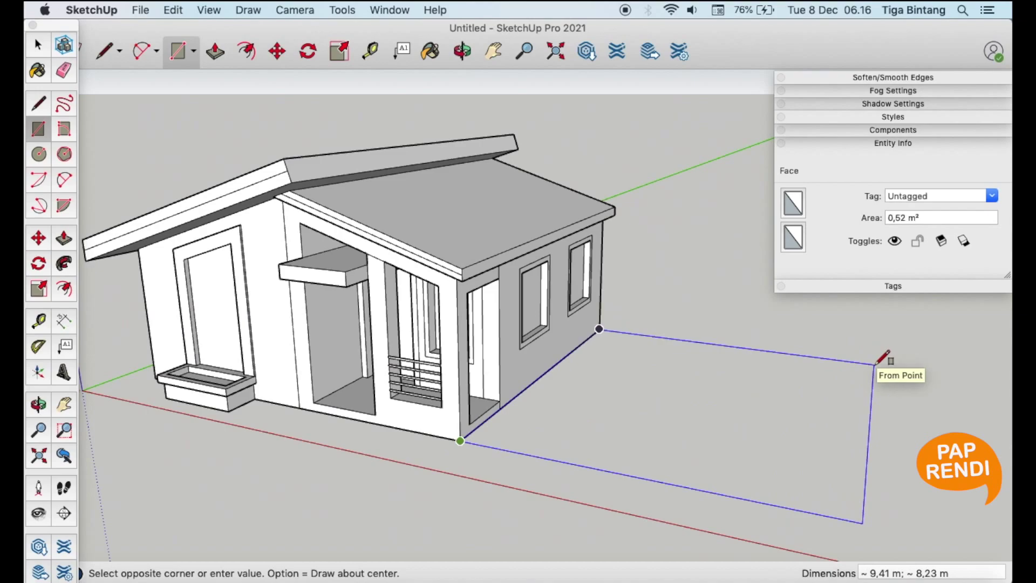
# Finish the side paving slab beside the house and reverse its face
pyautogui.click(801, 355)
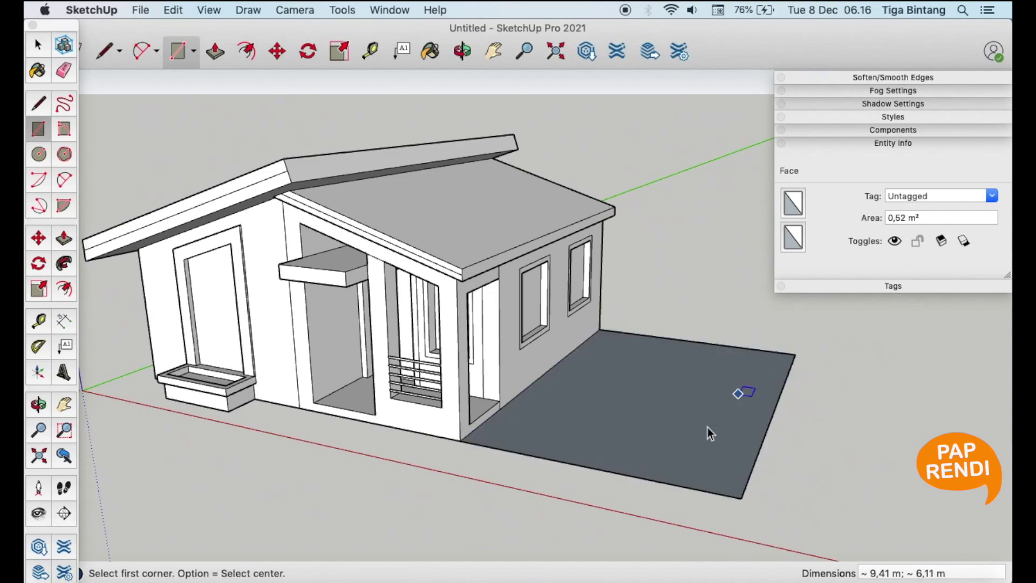
pyautogui.press('space')
pyautogui.rightClick(710, 456)
pyautogui.click(758, 515)
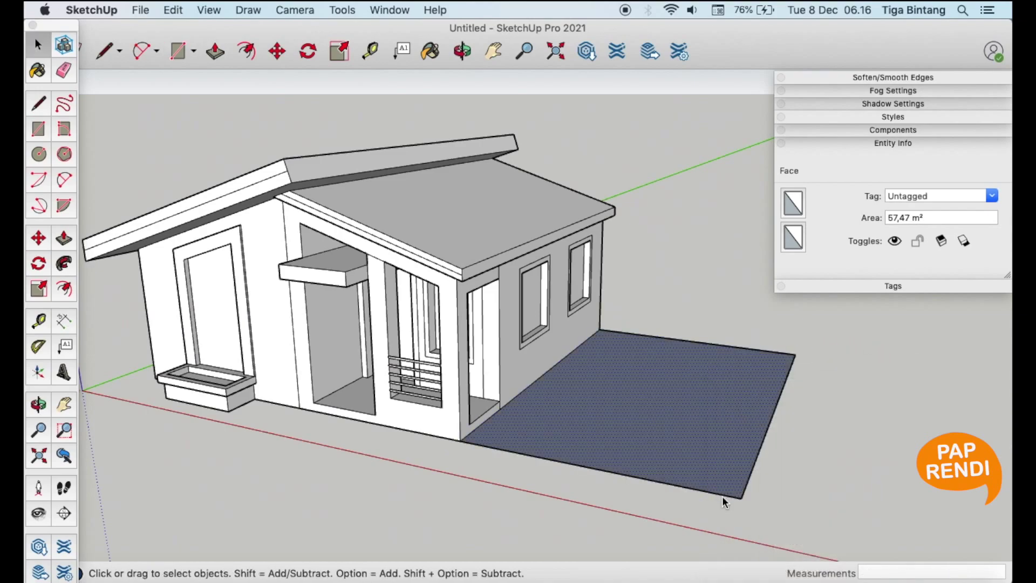
pyautogui.click(723, 497)
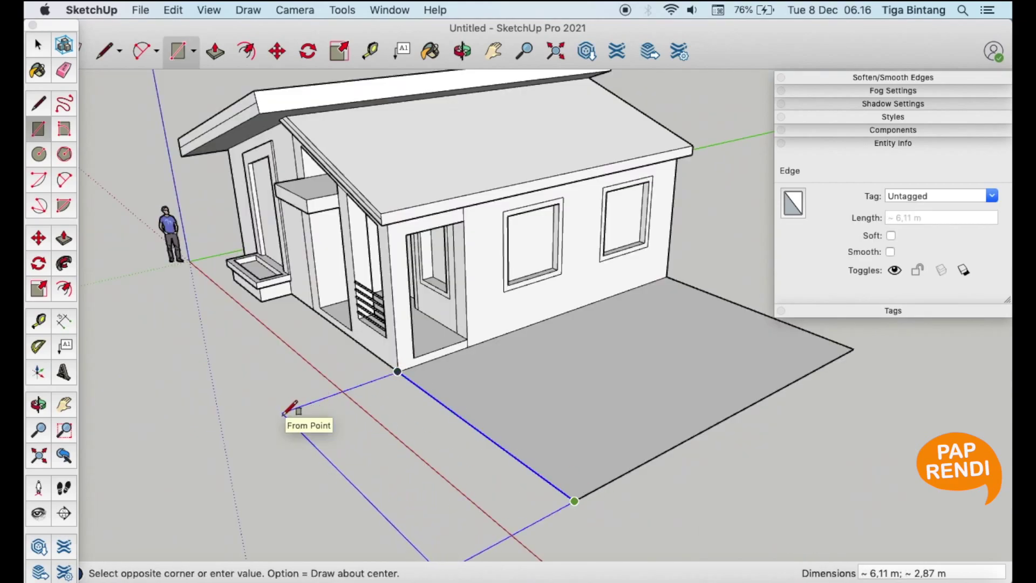
# Complete the paving slab in front of the porch and inspect it from low down
pyautogui.click(285, 414)
pyautogui.press('e')
pyautogui.press('r')
pyautogui.click(463, 419)
pyautogui.moveTo(463, 419); pyautogui.dragTo(421, 315, button='middle')
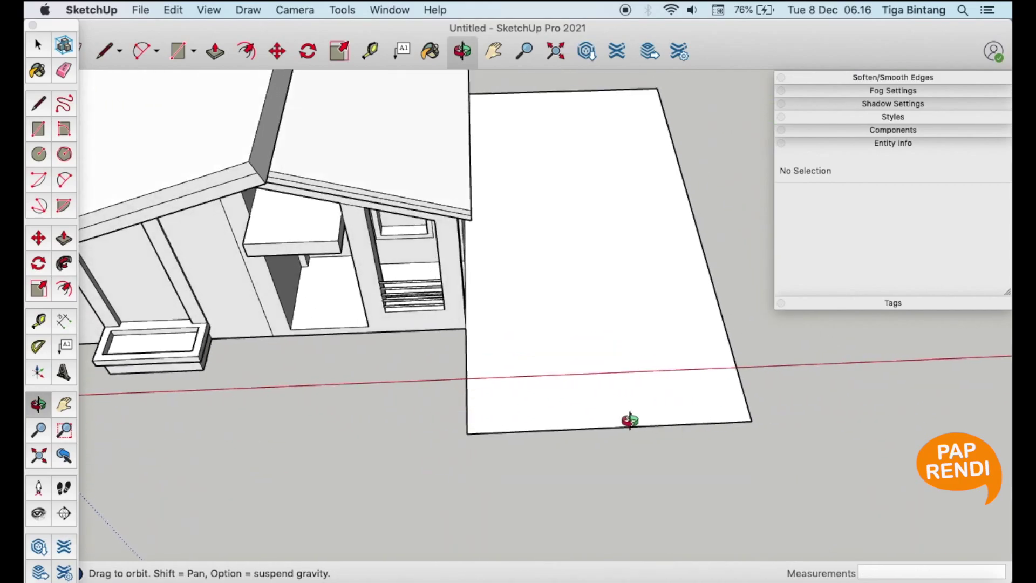
# Reverse the front slab's face and return to the full house view
pyautogui.click(628, 408)
pyautogui.press('space')
pyautogui.rightClick(582, 385)
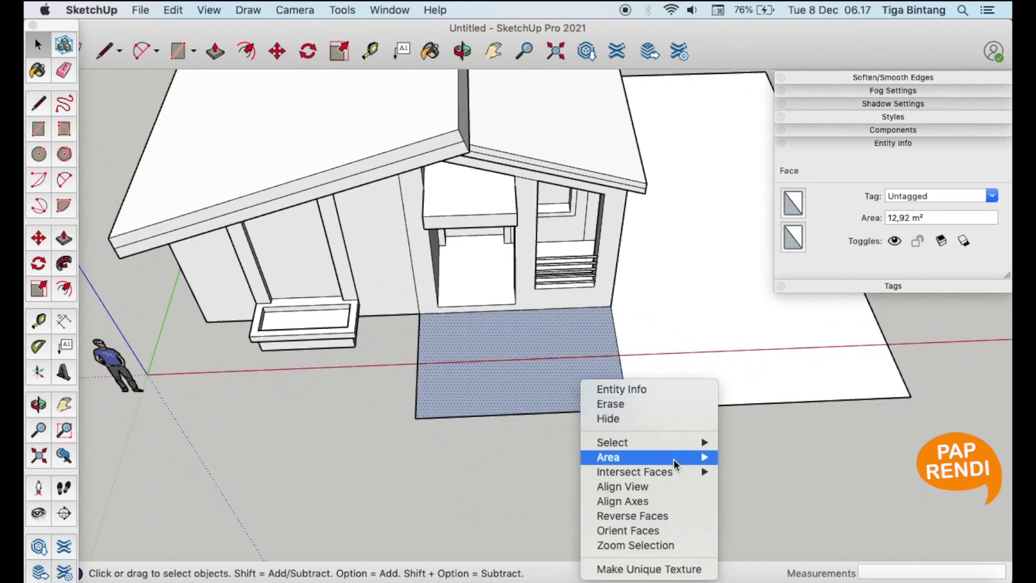
pyautogui.click(621, 516)
pyautogui.press('o')
pyautogui.moveTo(716, 439)
pyautogui.mouseDown()
pyautogui.moveTo(533, 320)
pyautogui.moveTo(786, 300)
pyautogui.mouseUp()
pyautogui.press('space')
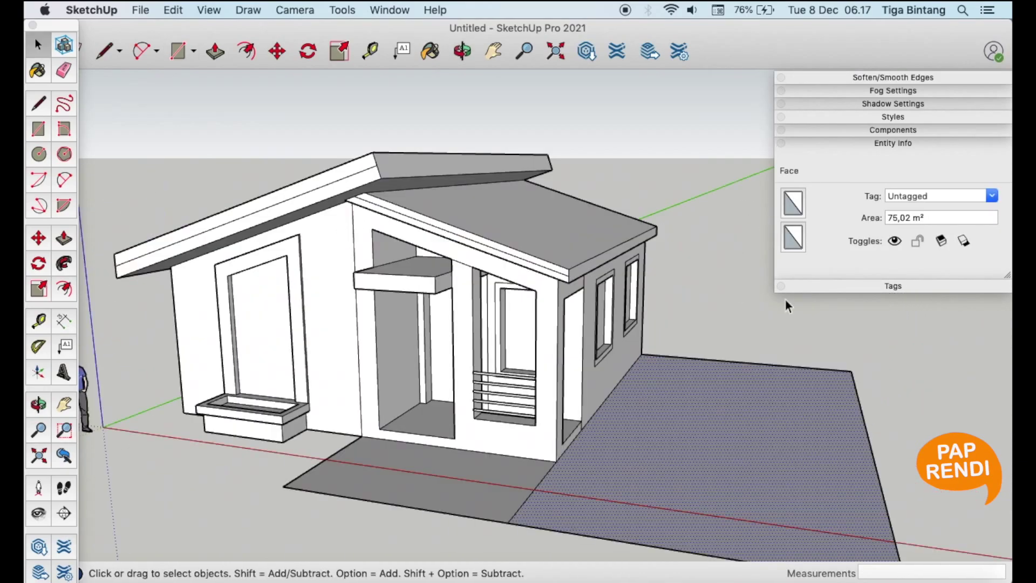
# Show the Wood material collection and paint the porch door dark wood
pyautogui.press('b')
pyautogui.click(950, 254)
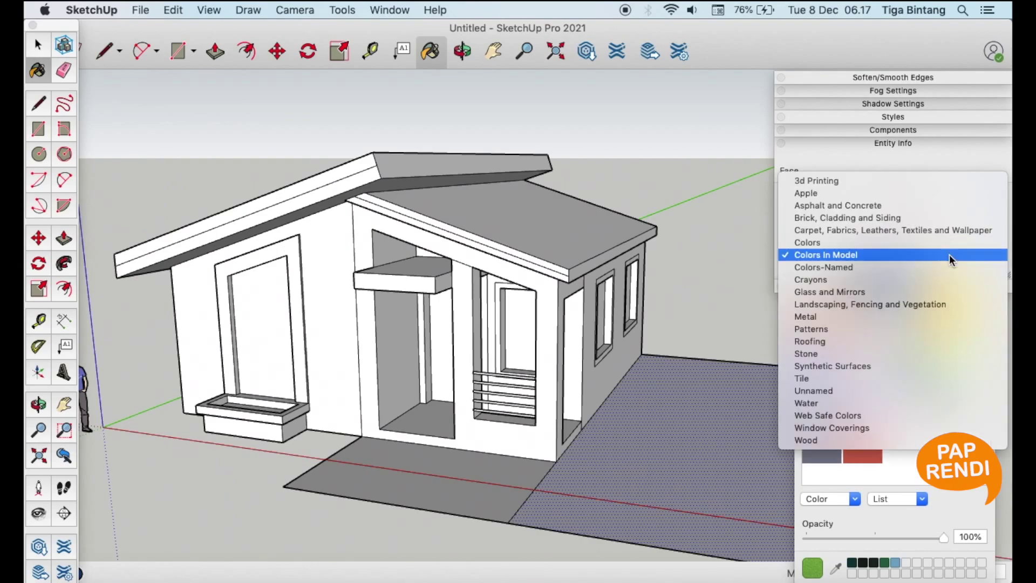
pyautogui.click(944, 440)
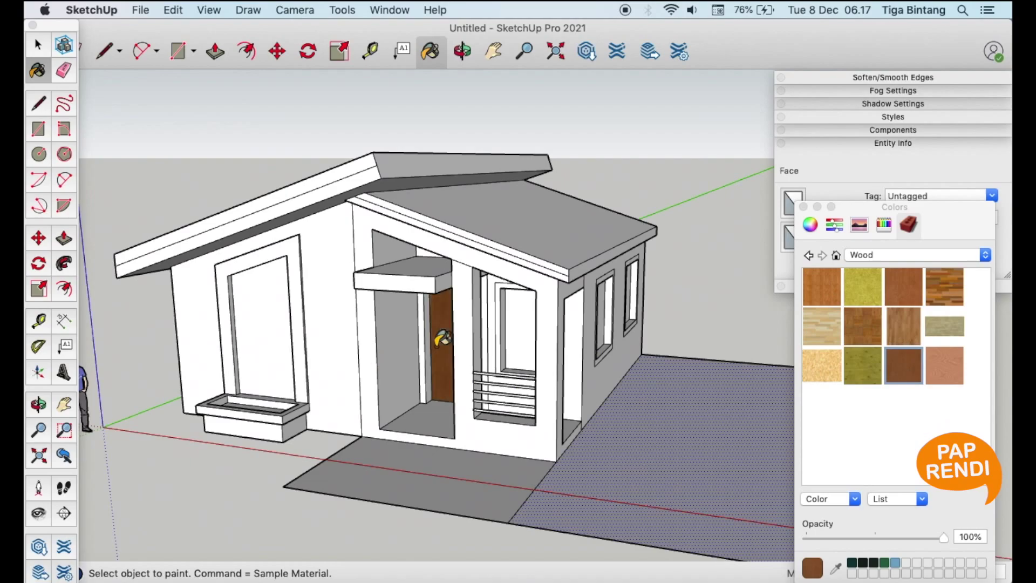
pyautogui.moveTo(580, 348); pyautogui.dragTo(591, 339, button='middle')
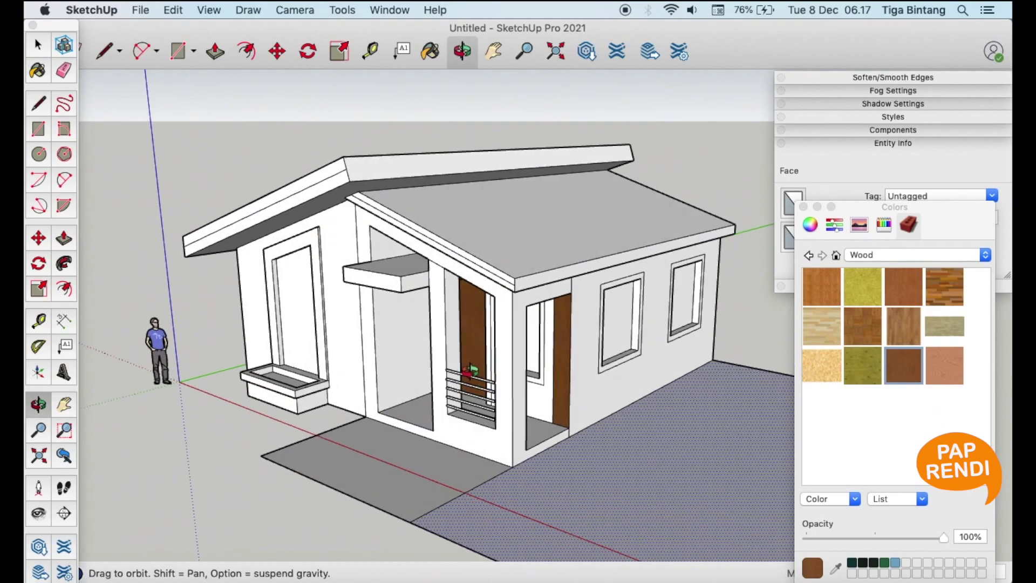
pyautogui.scroll(5, 593, 335)
pyautogui.press('e')
pyautogui.hotkey('ctrl', 'z')
pyautogui.press('space')
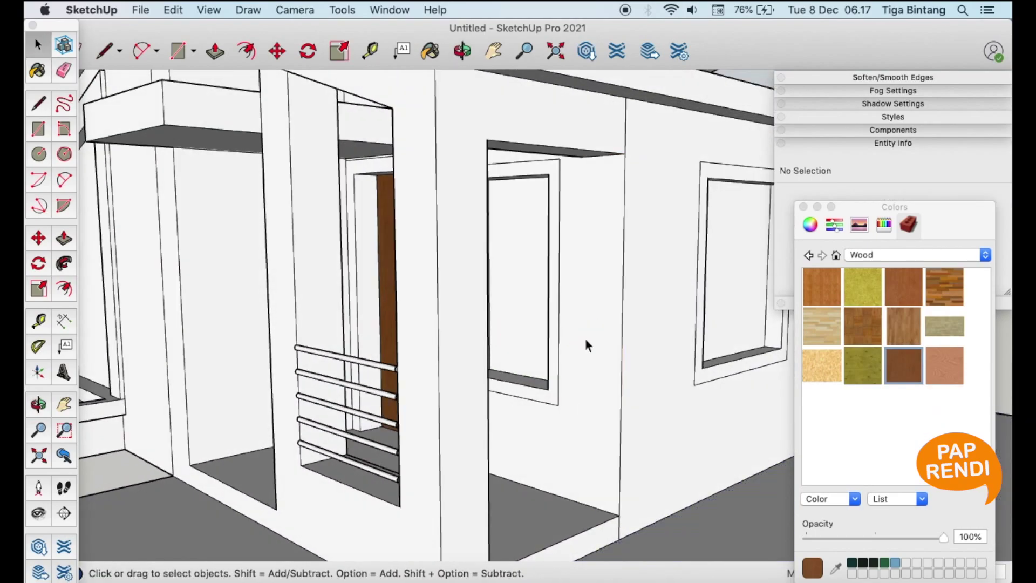
pyautogui.press('b')
pyautogui.click(587, 326)
# Select the window reveal face at the porch doorway, then view the whole house front
pyautogui.press('o')
pyautogui.moveTo(554, 353)
pyautogui.mouseDown()
pyautogui.moveTo(768, 413)
pyautogui.moveTo(475, 385)
pyautogui.mouseUp()
pyautogui.press('space')
pyautogui.click(510, 340)
pyautogui.press('p')
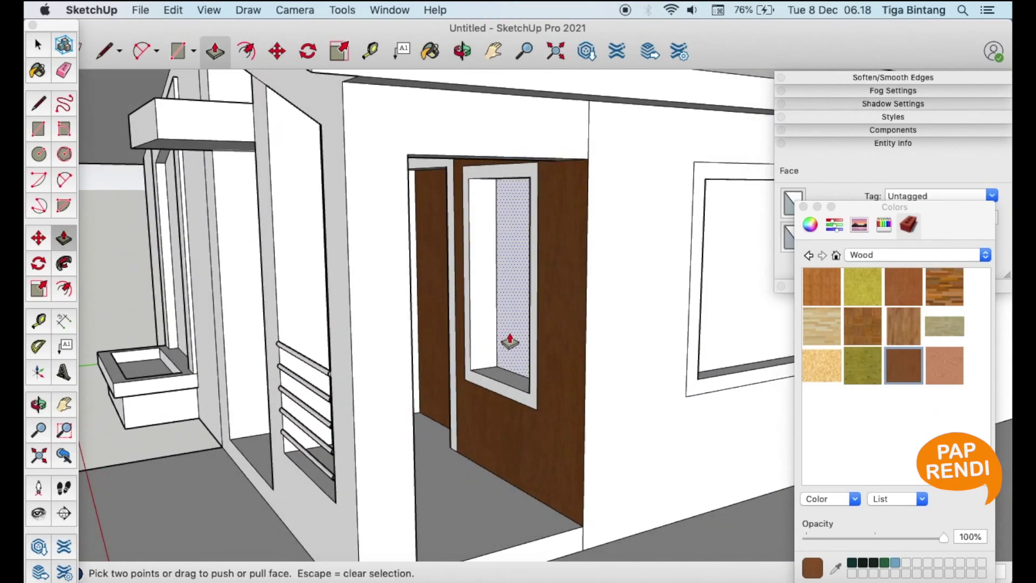
pyautogui.press('space')
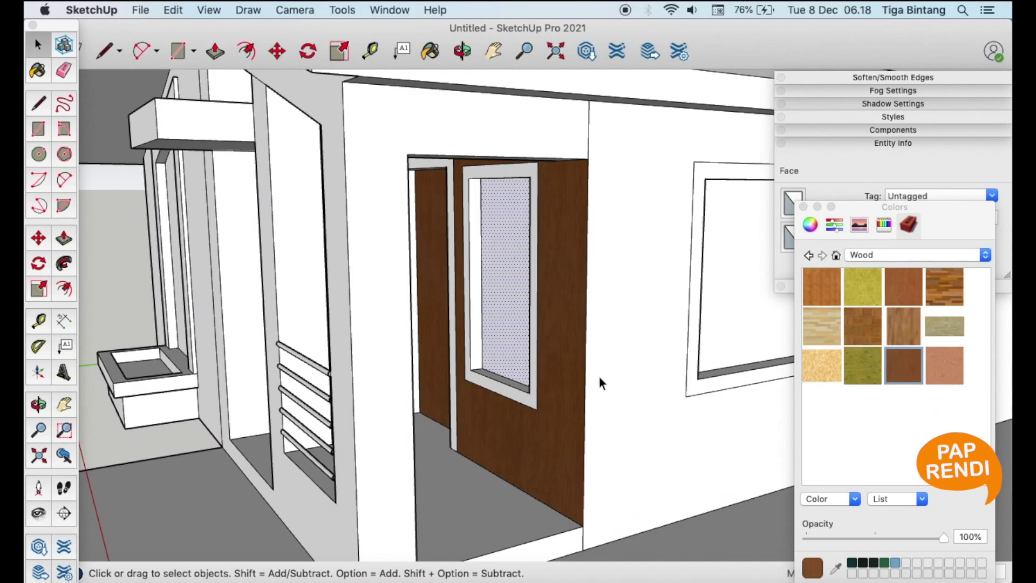
pyautogui.hotkey('shift', 'z')
pyautogui.press('o')
pyautogui.moveTo(598, 374); pyautogui.dragTo(302, 312)
# Paint the door glass pane and left doorway with translucent dark grey glass
pyautogui.press('space')
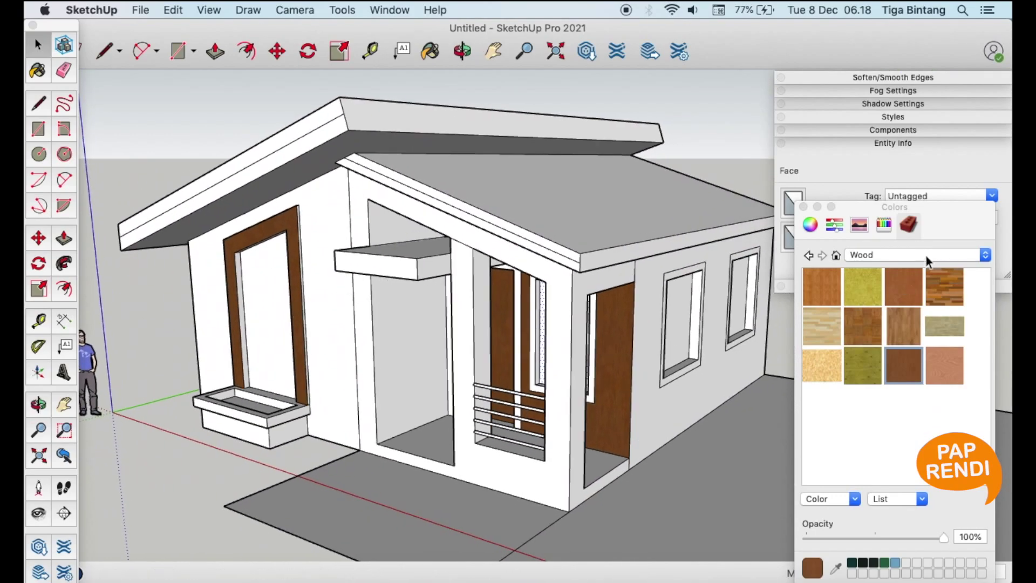
pyautogui.click(927, 256)
pyautogui.click(907, 106)
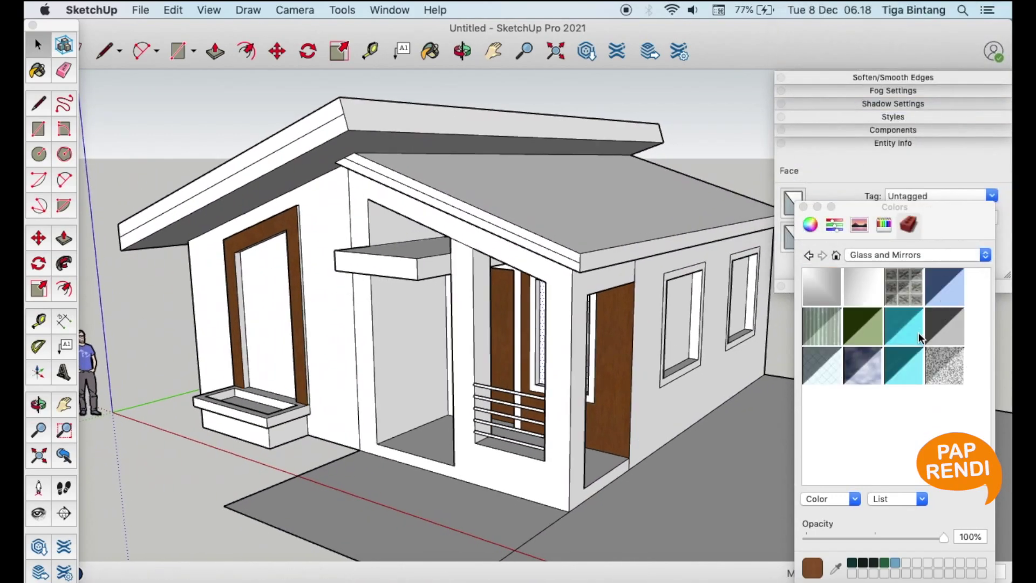
pyautogui.click(945, 326)
pyautogui.click(745, 289)
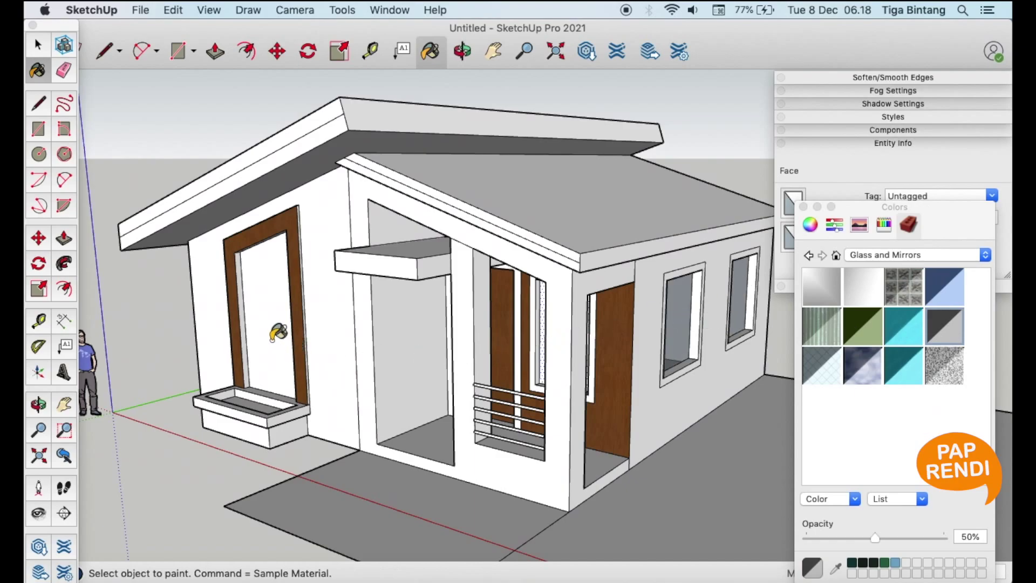
pyautogui.click(275, 336)
pyautogui.press('o')
pyautogui.moveTo(343, 364)
pyautogui.mouseDown()
pyautogui.moveTo(480, 363)
pyautogui.moveTo(823, 208)
pyautogui.mouseUp()
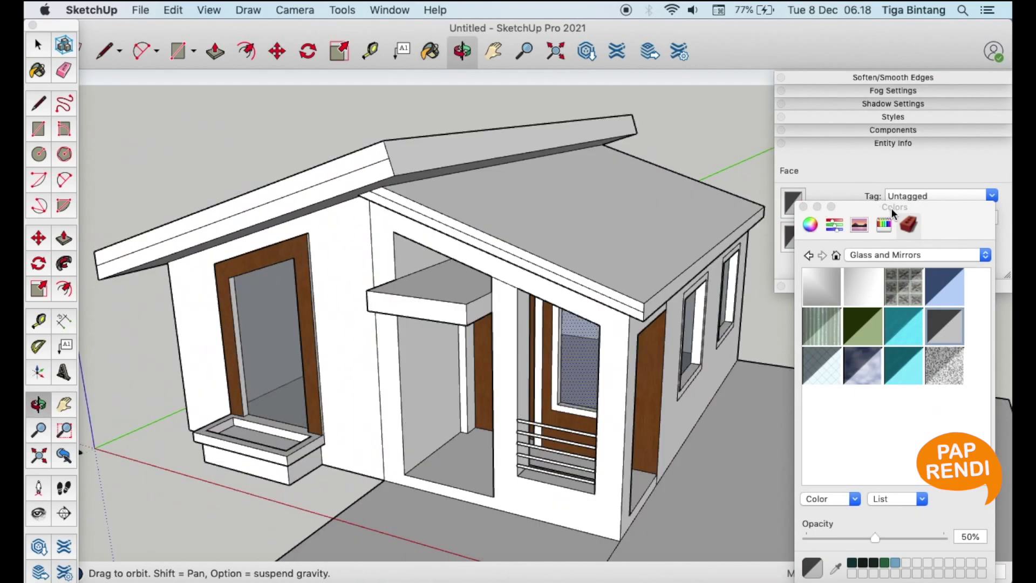
# Cover the main, upper shed and left lower roof slopes and front edge with dark shingles
pyautogui.click(933, 256)
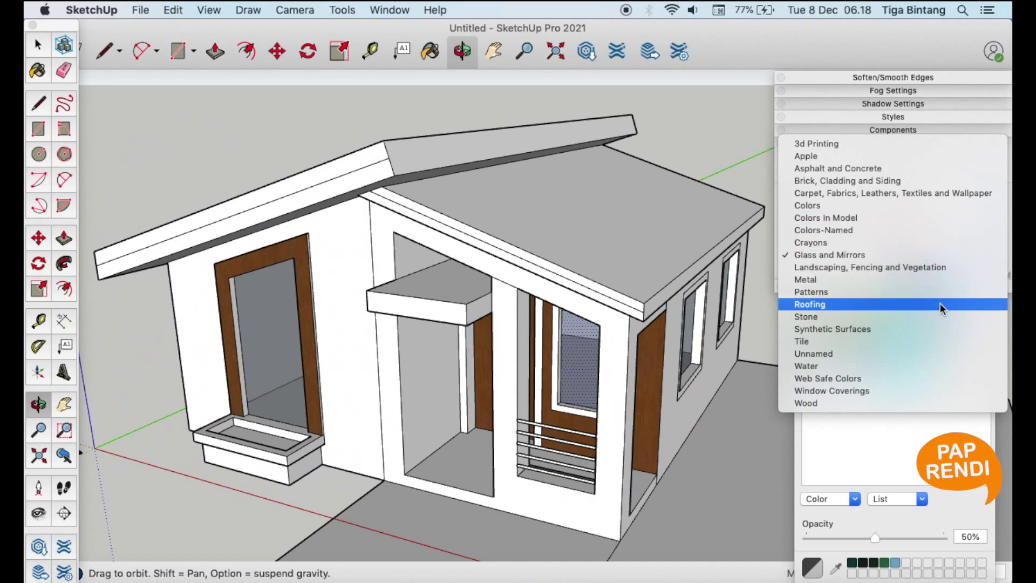
pyautogui.click(941, 309)
pyautogui.click(953, 301)
pyautogui.click(628, 247)
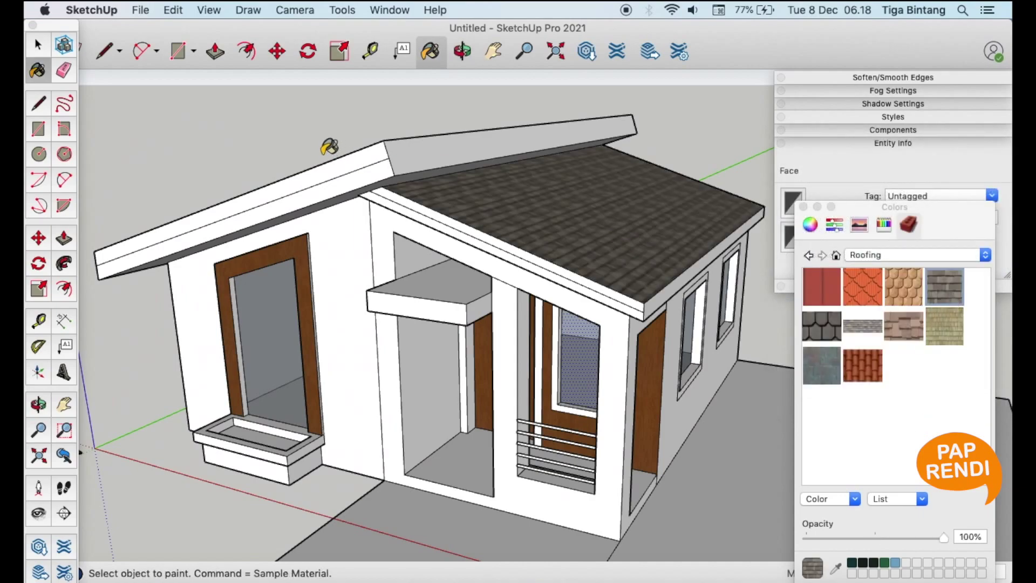
pyautogui.click(448, 144)
pyautogui.click(356, 161)
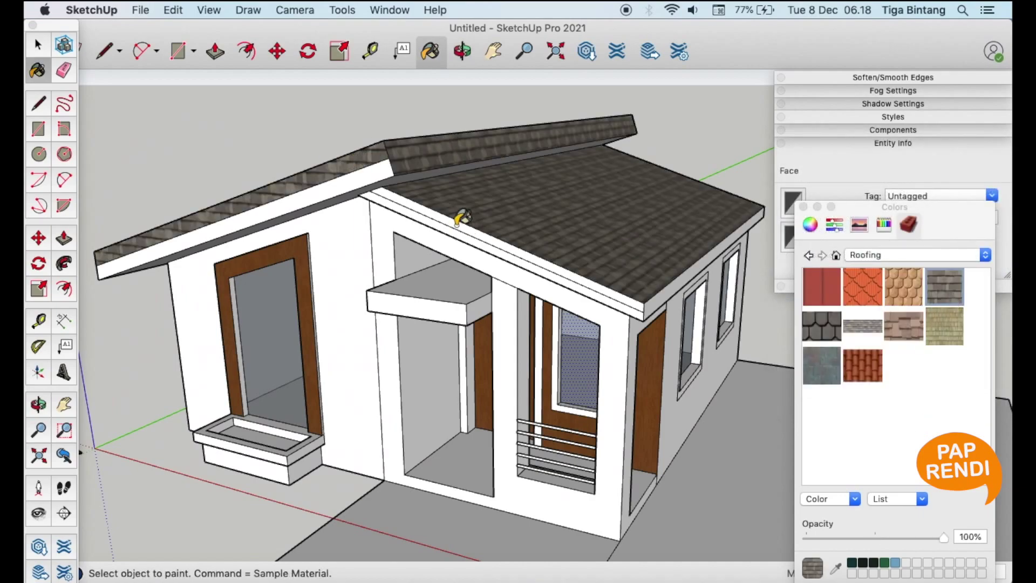
pyautogui.click(459, 218)
pyautogui.moveTo(460, 218)
pyautogui.mouseDown(button='middle')
pyautogui.moveTo(488, 204)
pyautogui.moveTo(475, 363)
pyautogui.moveTo(484, 290)
pyautogui.mouseUp(button='middle')
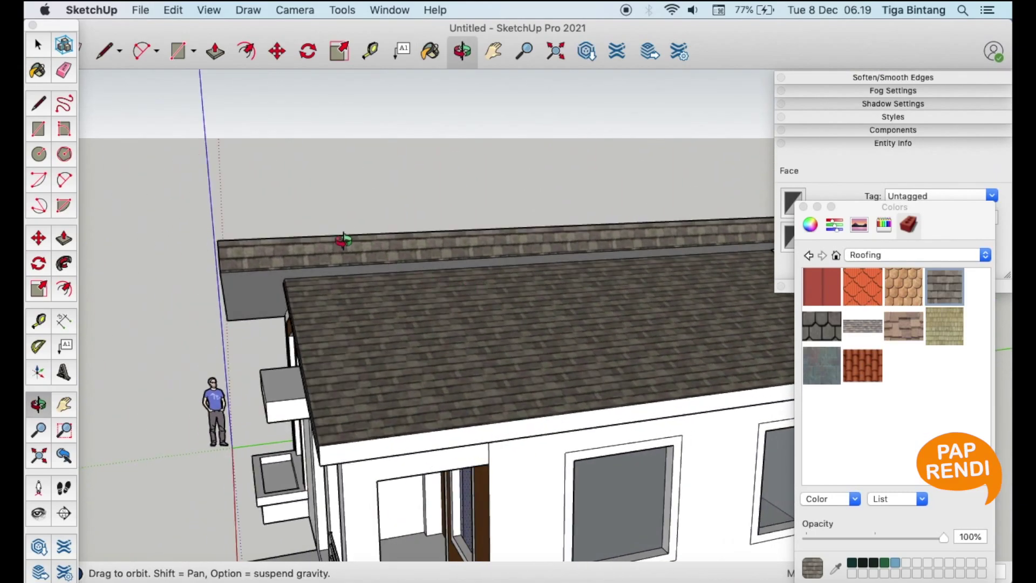
pyautogui.moveTo(278, 221)
pyautogui.mouseDown(button='middle')
pyautogui.moveTo(513, 379)
pyautogui.moveTo(486, 213)
pyautogui.mouseUp(button='middle')
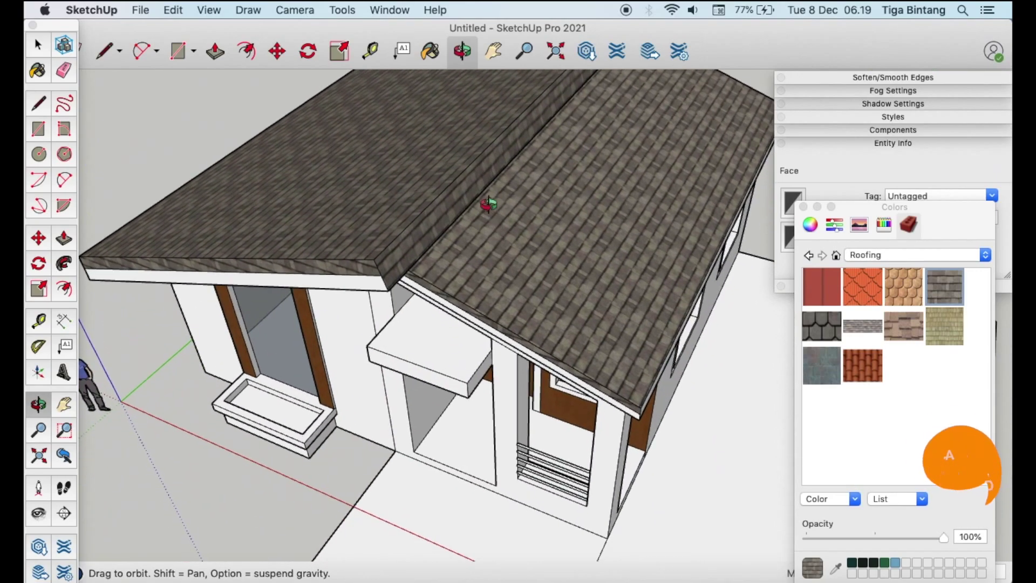
pyautogui.press('b')
pyautogui.press('o')
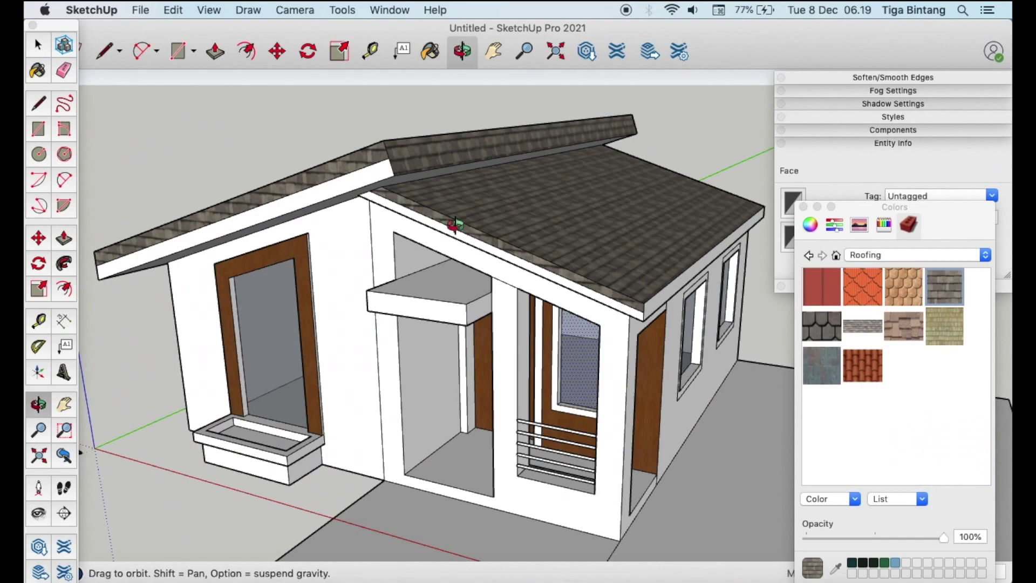